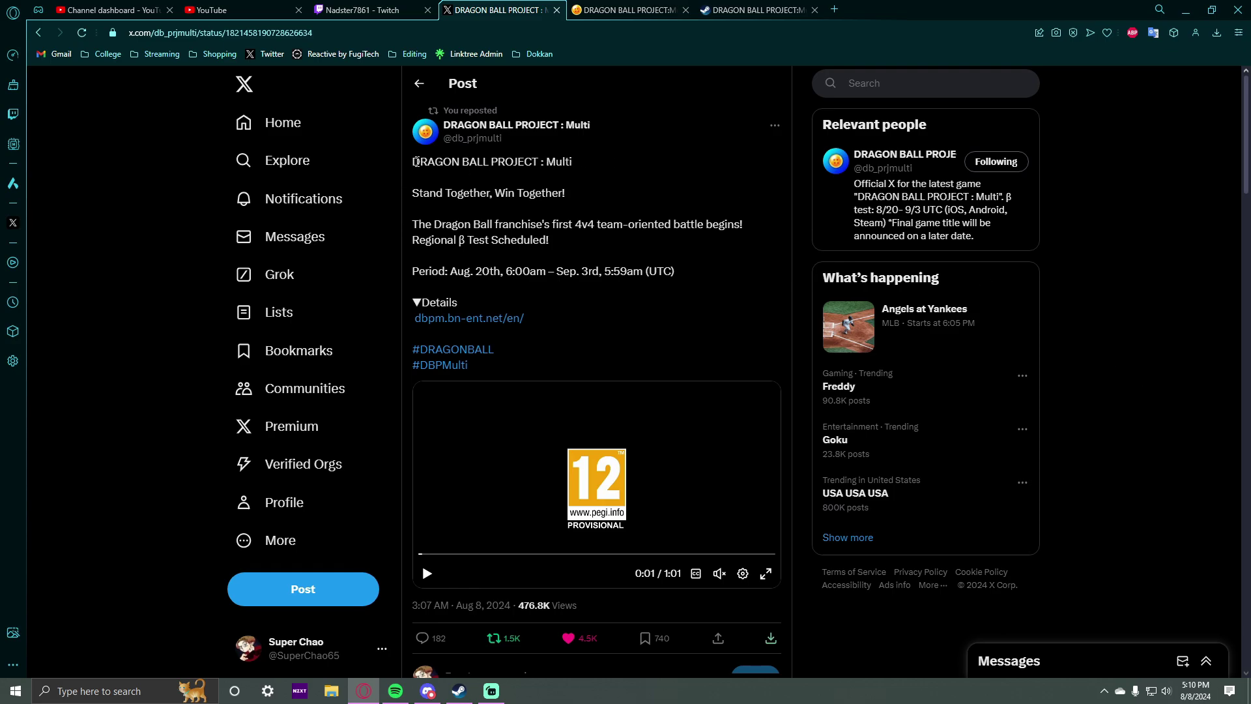
Highlight the post's title 'DRAGON BALL PROJECT : Multi' and slogan 'Stand Together, Win Together!'.
{"action": "left_click_drag", "start_coordinate": [415, 161], "coordinate": [576, 180]}
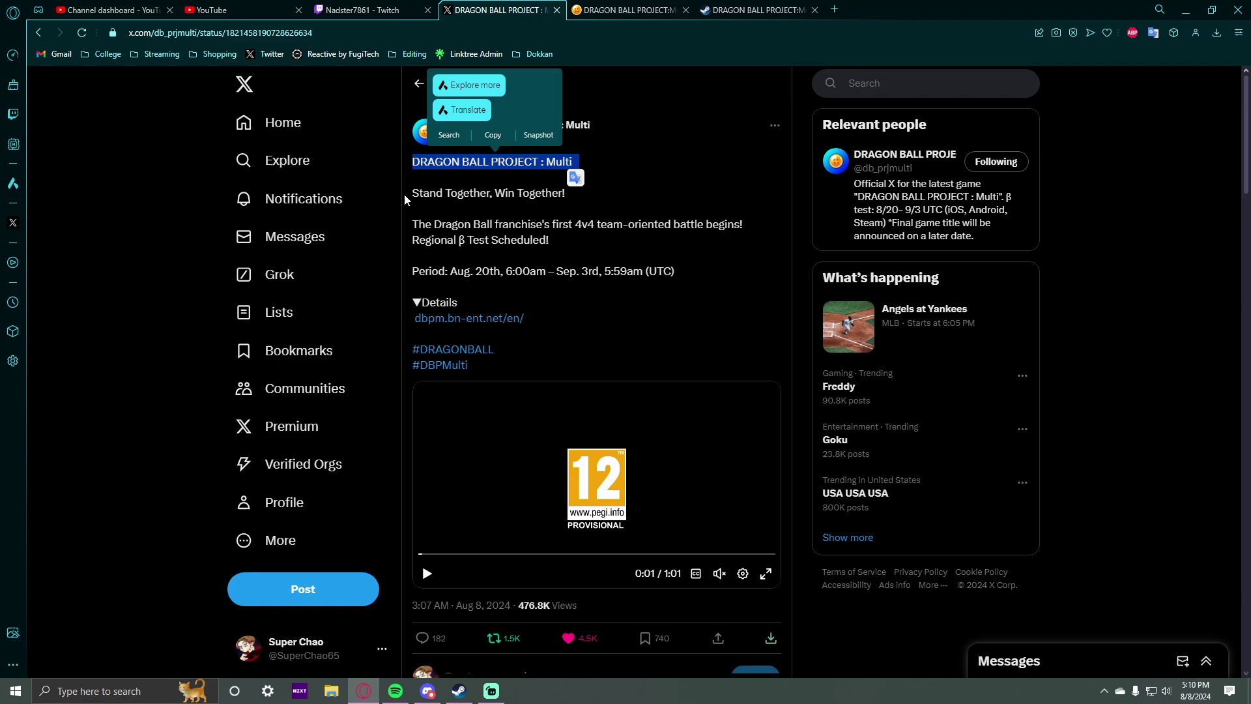
{"action": "left_click", "coordinate": [644, 292]}
{"action": "scroll", "coordinate": [643, 292], "scroll_direction": "down", "scroll_amount": 1}
{"action": "scroll", "coordinate": [643, 292], "scroll_direction": "down", "scroll_amount": 3}
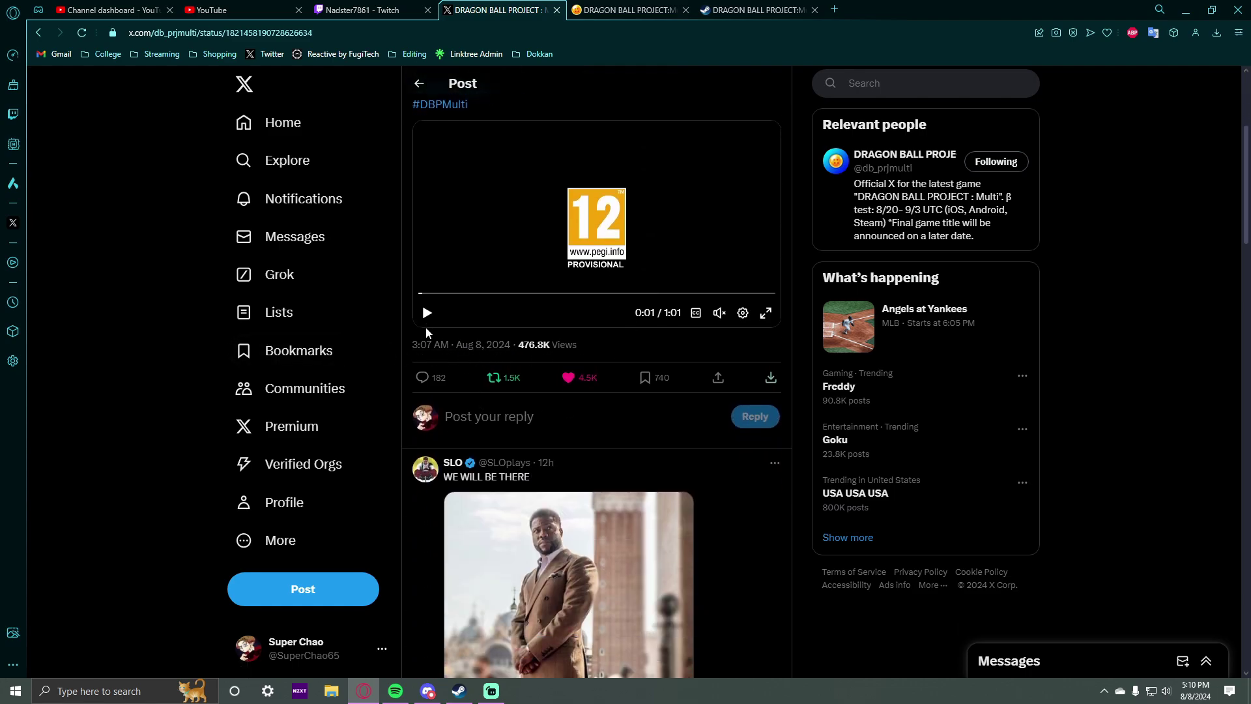
{"action": "scroll", "coordinate": [509, 366], "scroll_direction": "up", "scroll_amount": 3}
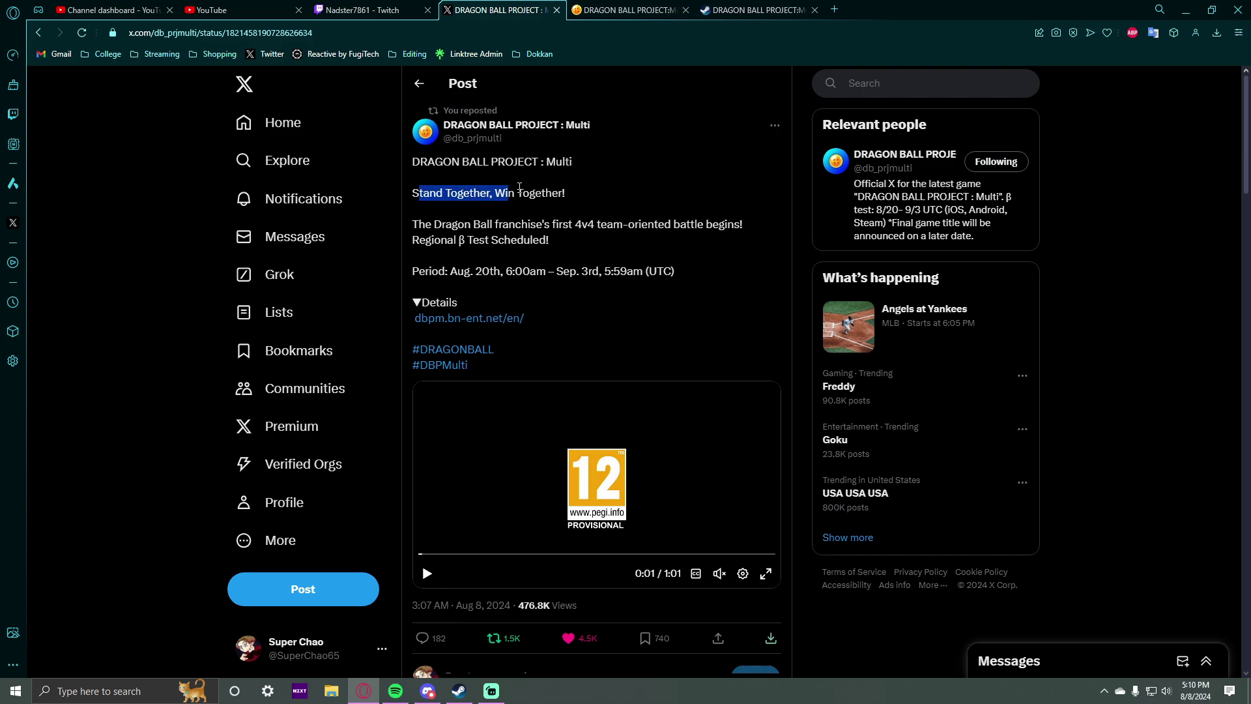
{"action": "left_click_drag", "start_coordinate": [423, 189], "coordinate": [581, 198]}
{"action": "left_click", "coordinate": [412, 230]}
Highlight the post's first 4v4 battle, 'Regional β Test Scheduled!' and beta test period lines.
{"action": "left_click_drag", "start_coordinate": [412, 230], "coordinate": [721, 228]}
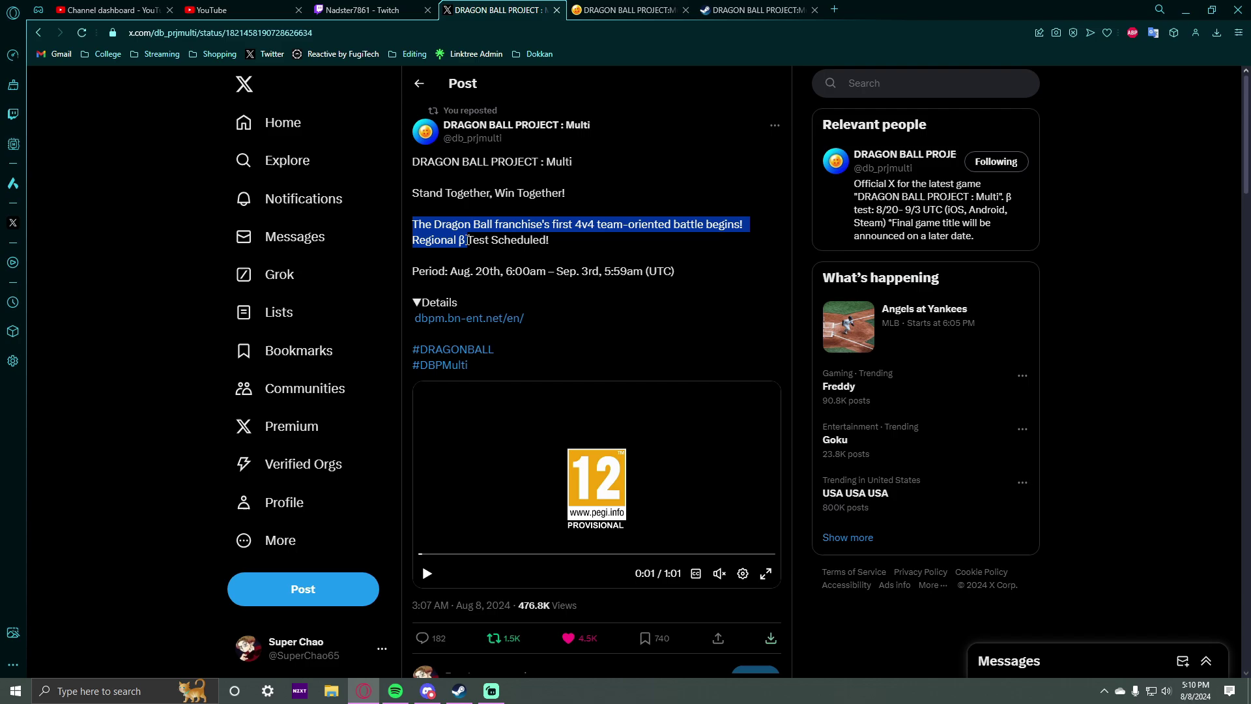
{"action": "left_click_drag", "start_coordinate": [720, 228], "coordinate": [539, 256]}
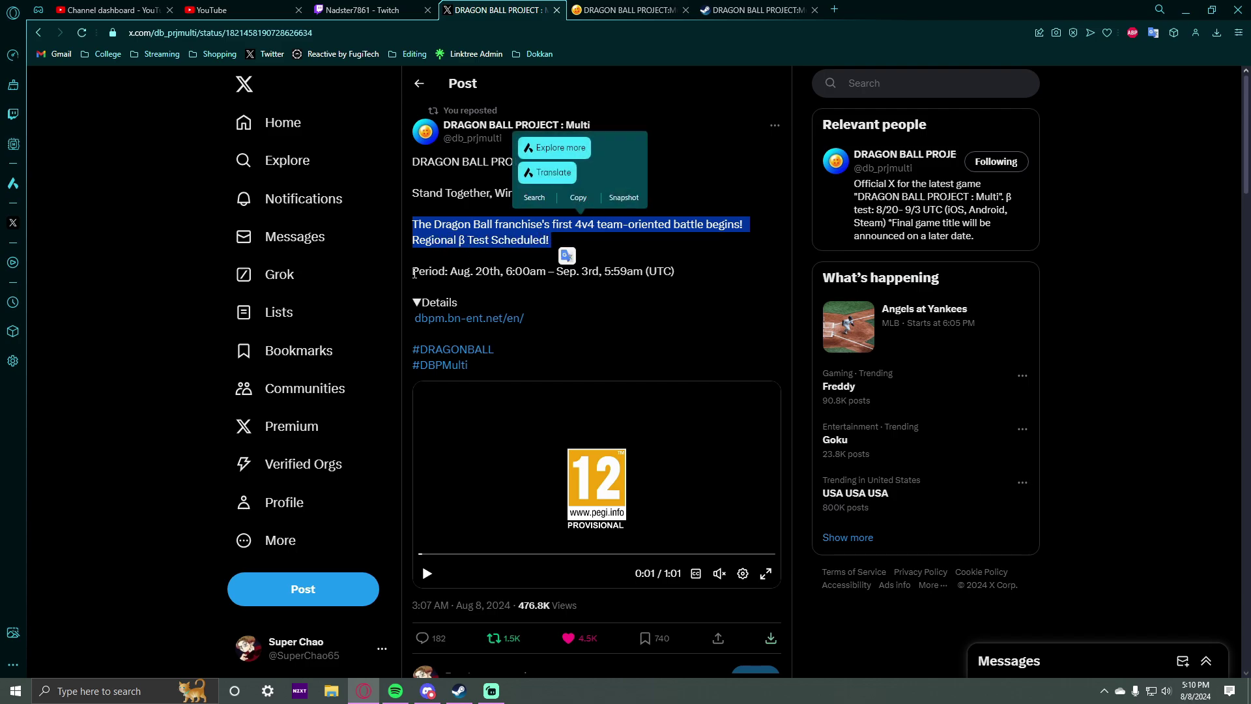
{"action": "left_click_drag", "start_coordinate": [412, 271], "coordinate": [690, 281]}
{"action": "left_click", "coordinate": [424, 267]}
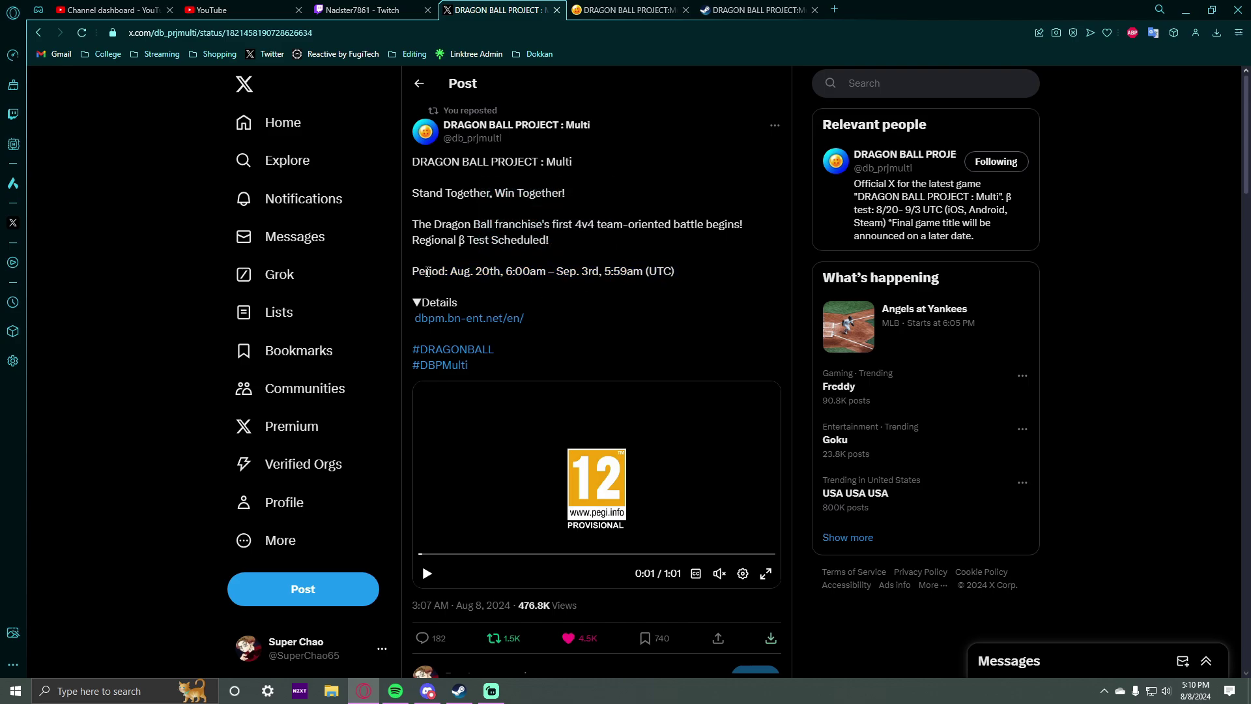
{"action": "scroll", "coordinate": [455, 283], "scroll_direction": "down", "scroll_amount": 1}
{"action": "scroll", "coordinate": [454, 283], "scroll_direction": "down", "scroll_amount": 2}
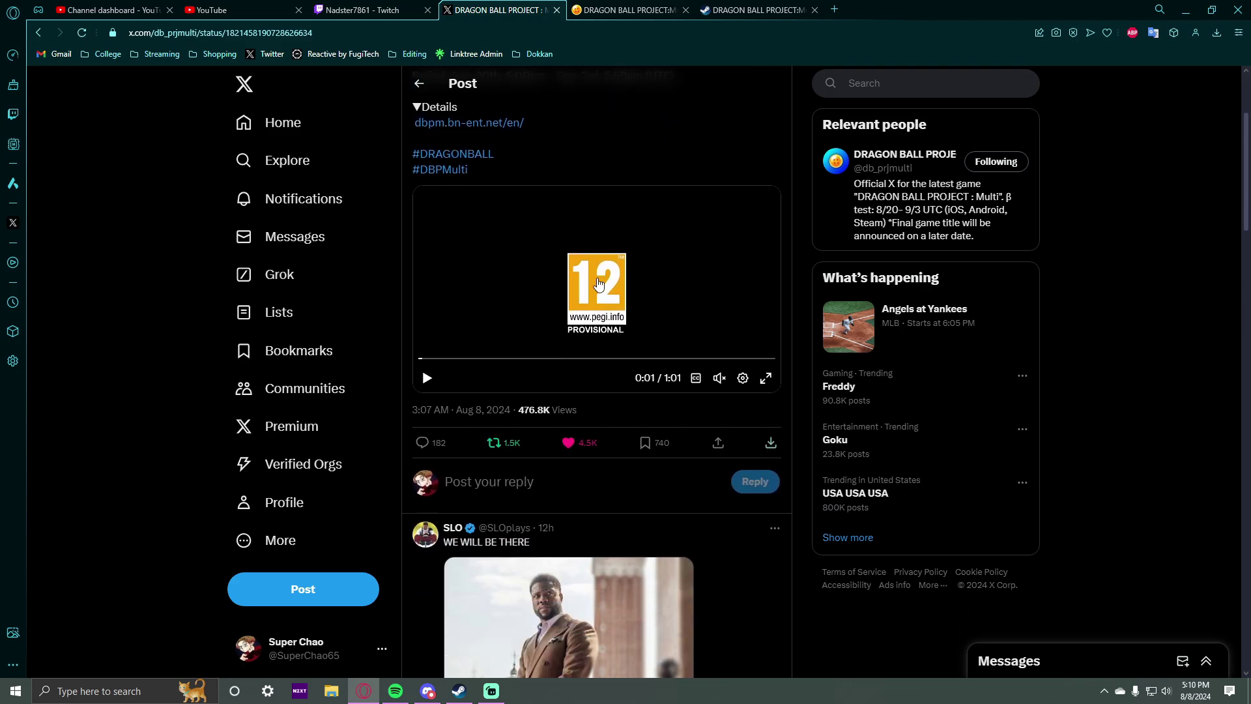
{"action": "scroll", "coordinate": [531, 287], "scroll_direction": "up", "scroll_amount": 3}
{"action": "scroll", "coordinate": [575, 365], "scroll_direction": "down", "scroll_amount": 2}
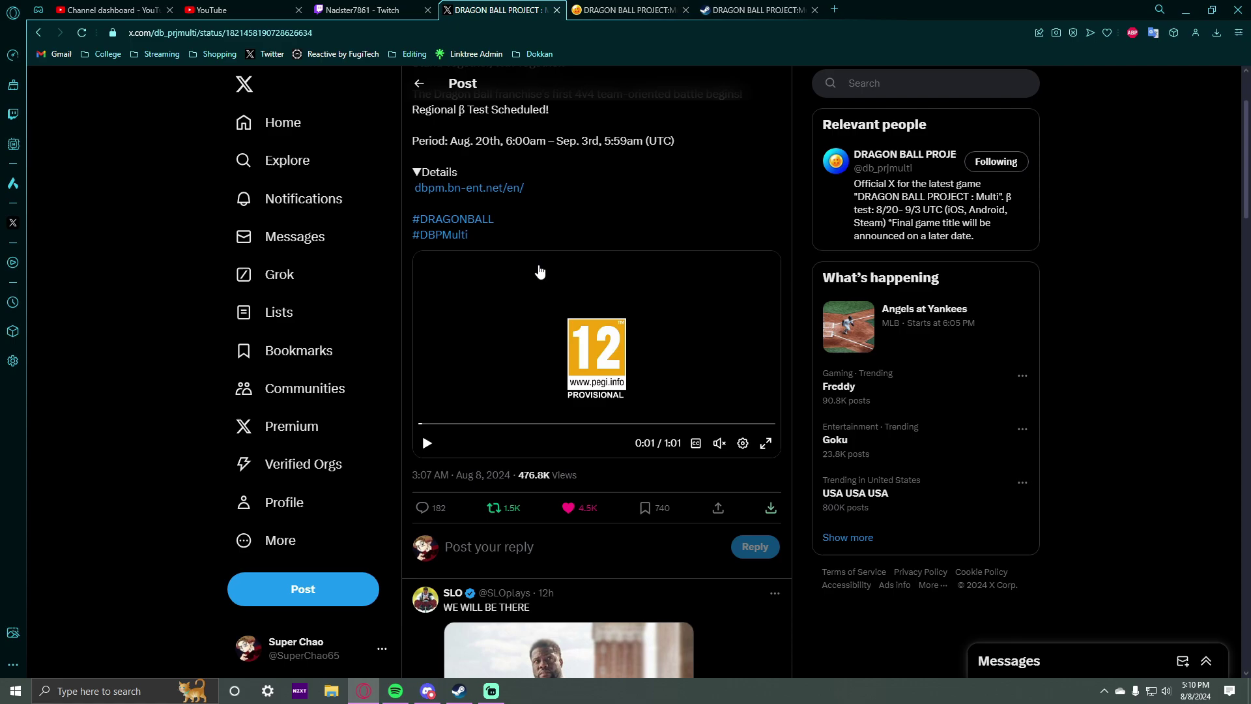
{"action": "scroll", "coordinate": [539, 271], "scroll_direction": "up", "scroll_amount": 2}
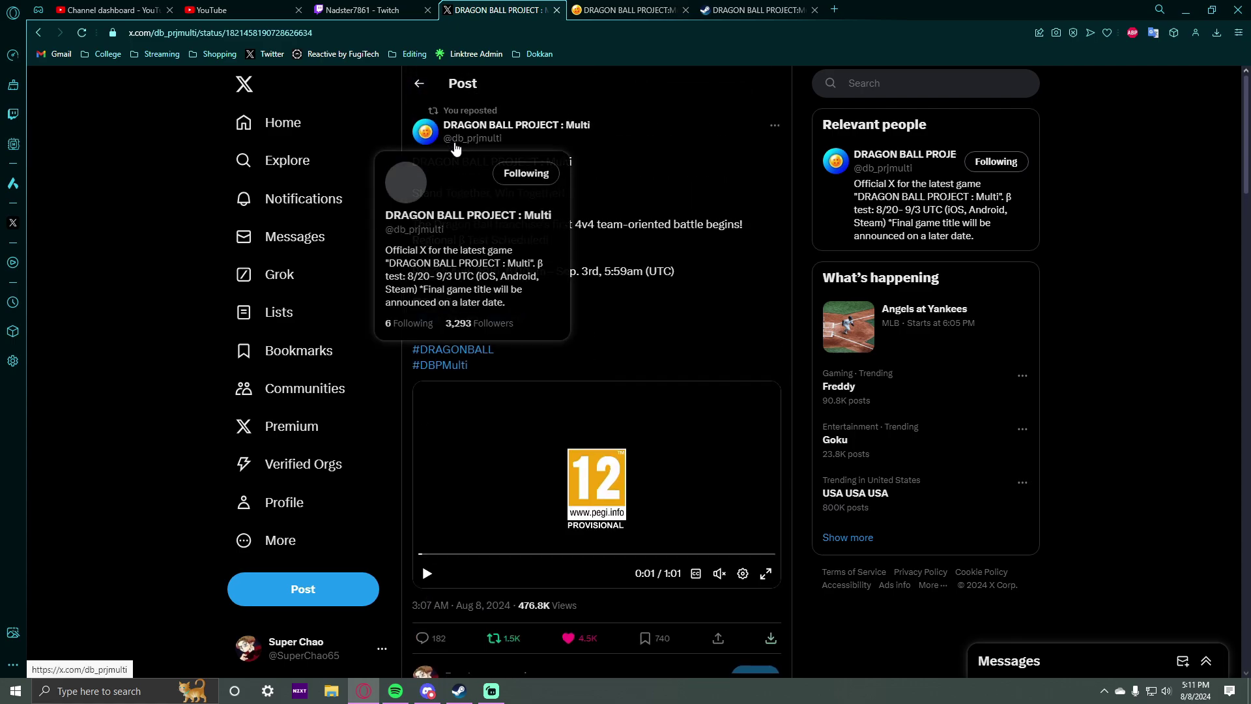
Preview the db_prjmulti account, skip the announcement video to 0:22, and return to the beta site.
{"action": "mouse_move", "coordinate": [452, 141]}
{"action": "left_mouse_down"}
{"action": "mouse_move", "coordinate": [478, 147]}
{"action": "mouse_move", "coordinate": [488, 168]}
{"action": "left_mouse_up"}
{"action": "left_click", "coordinate": [509, 196]}
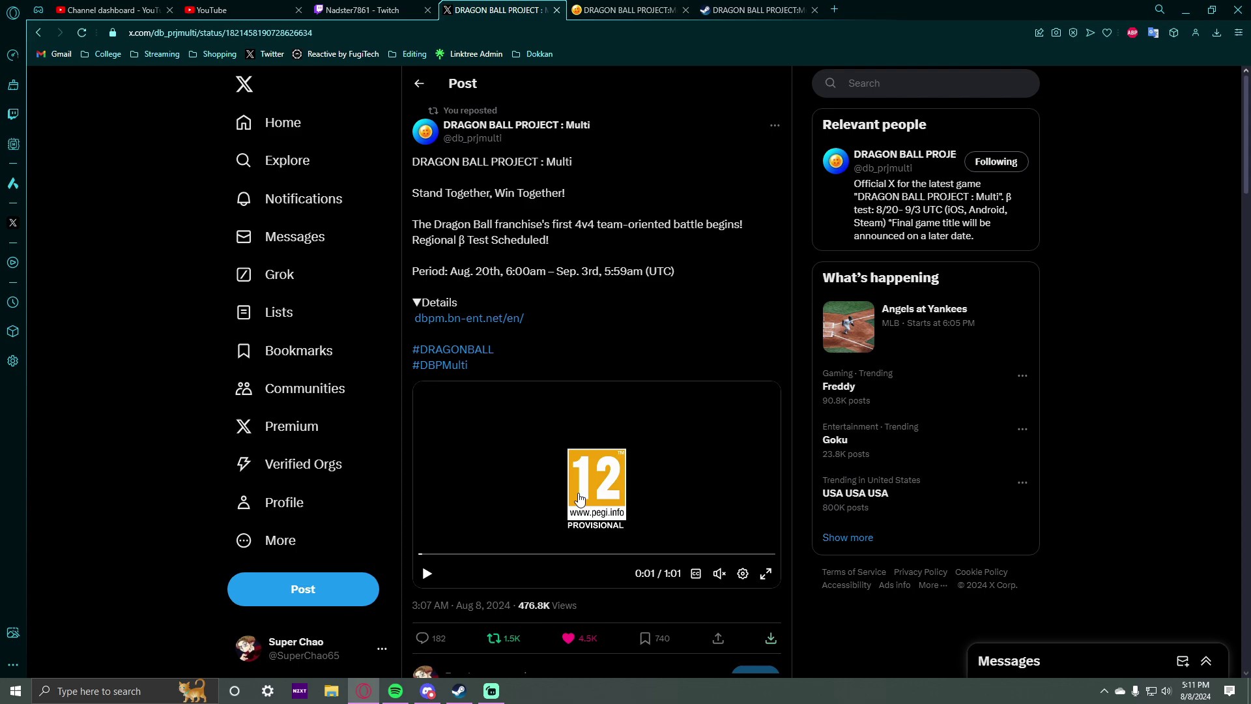
{"action": "scroll", "coordinate": [608, 434], "scroll_direction": "down", "scroll_amount": 3}
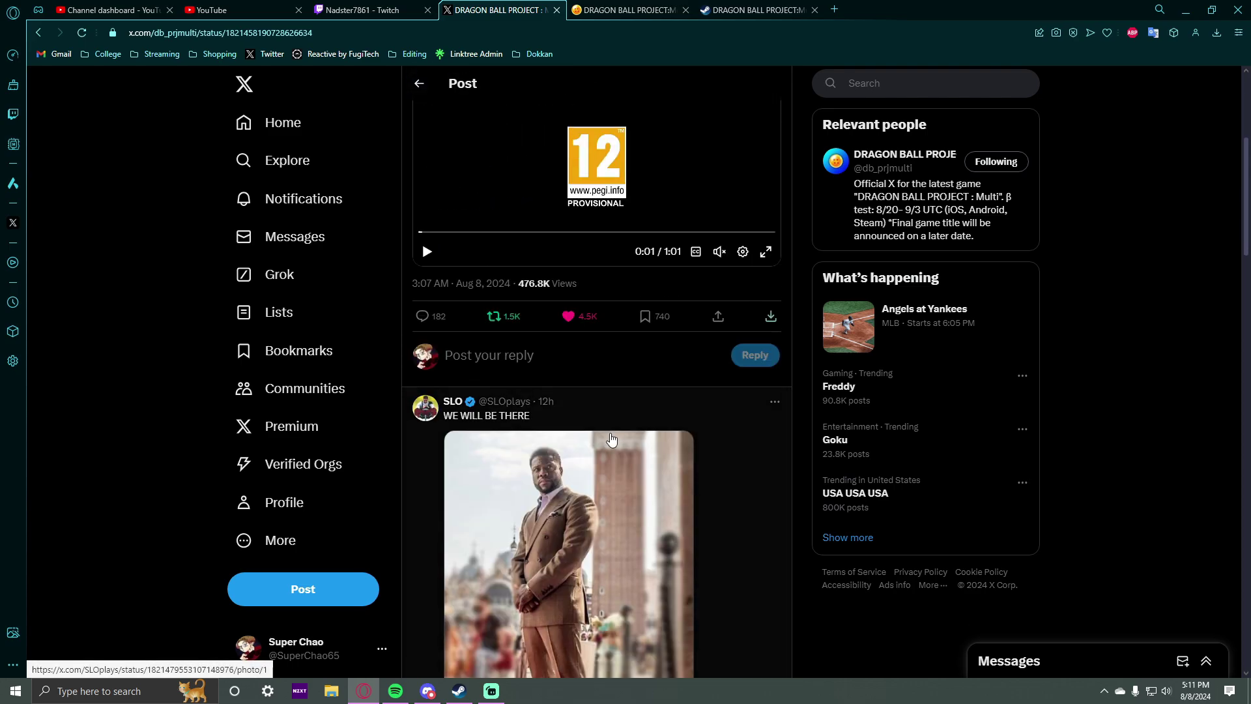
{"action": "scroll", "coordinate": [608, 435], "scroll_direction": "up", "scroll_amount": 3}
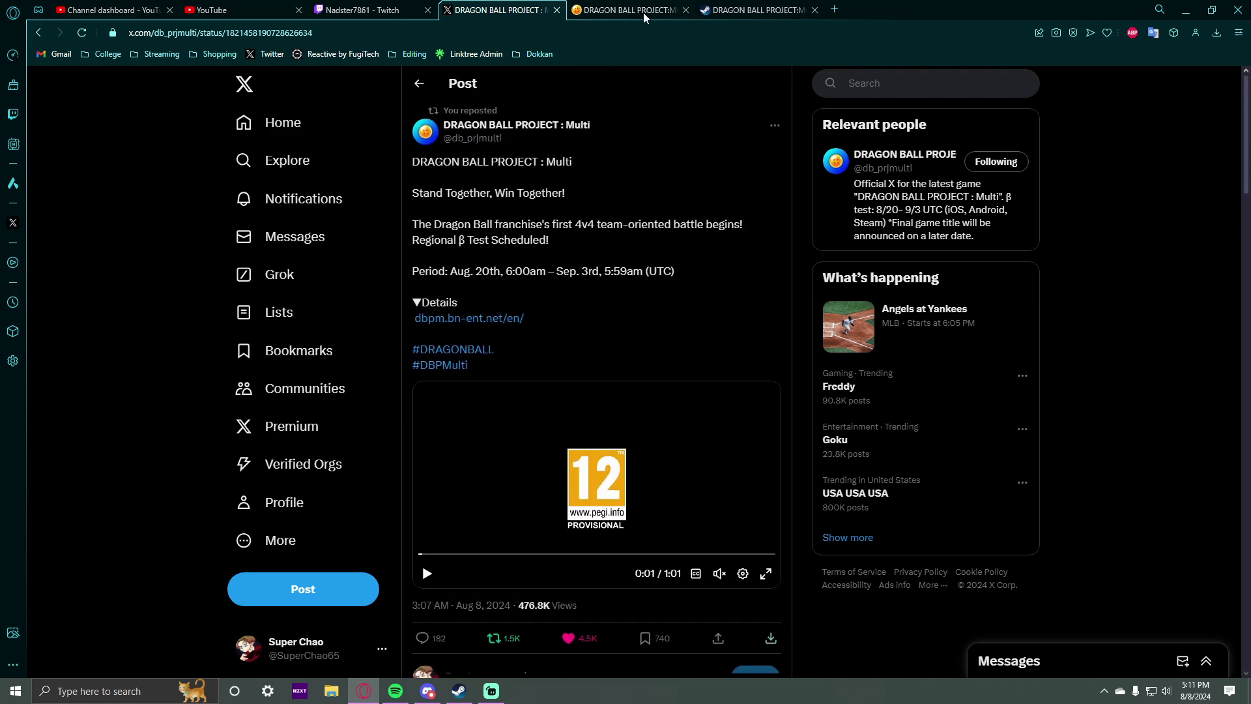
{"action": "key", "text": "ctrl+Tab"}
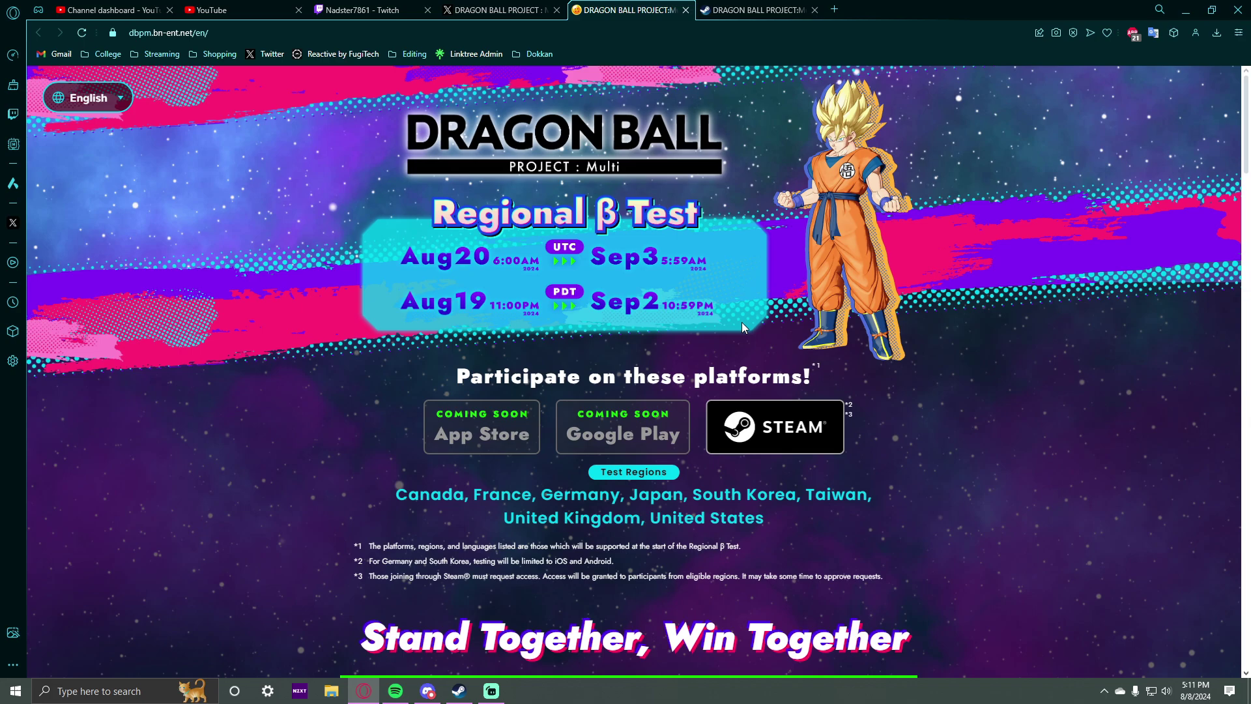
{"action": "scroll", "coordinate": [870, 380], "scroll_direction": "down", "scroll_amount": 1}
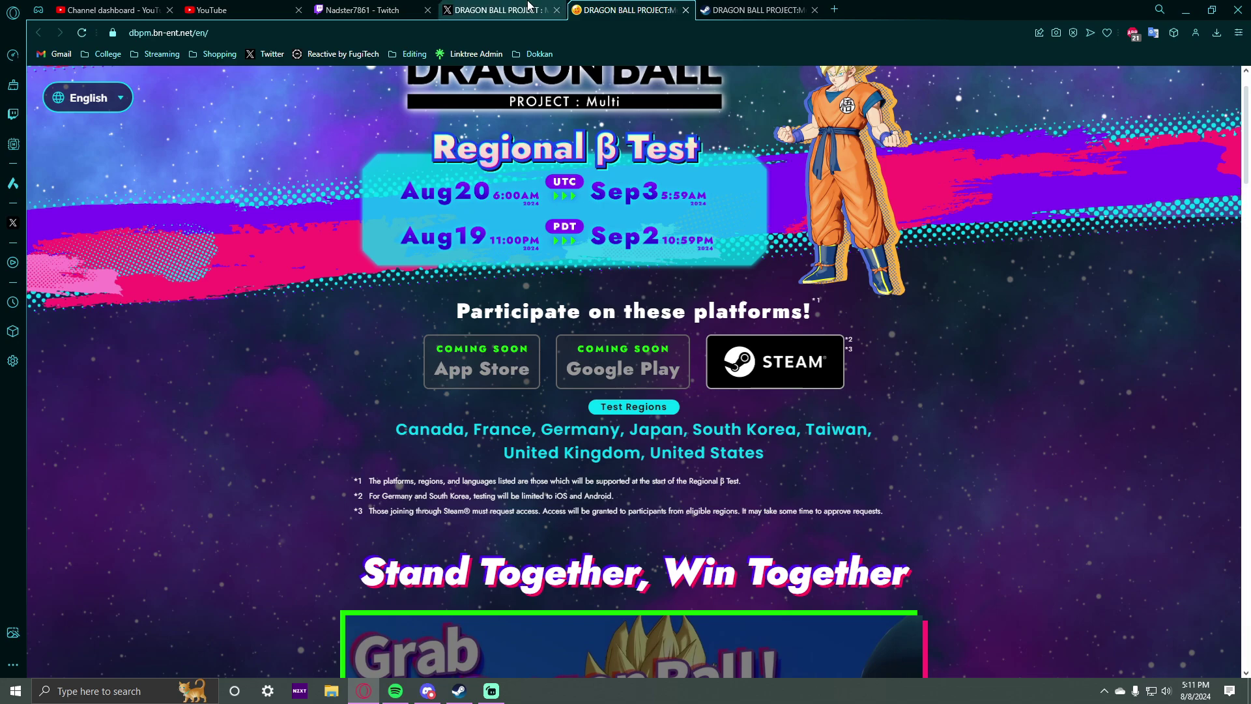
{"action": "left_click", "coordinate": [500, 10]}
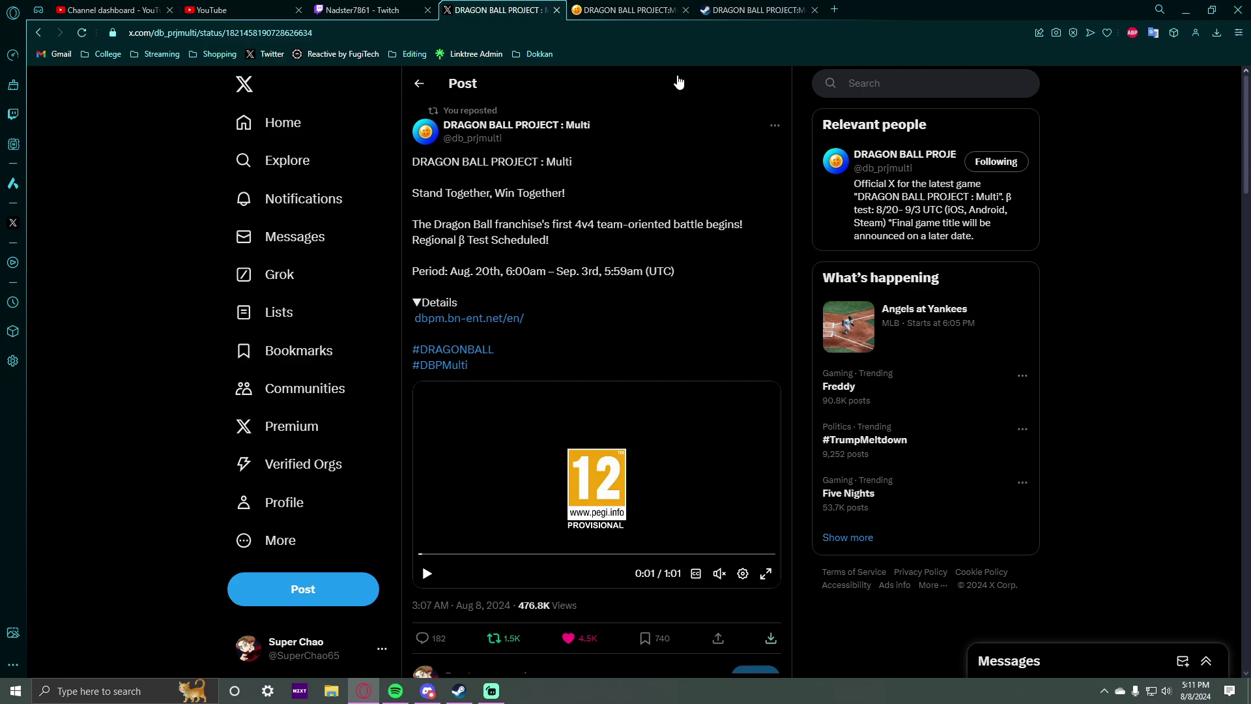
{"action": "left_click_drag", "start_coordinate": [427, 554], "coordinate": [545, 554]}
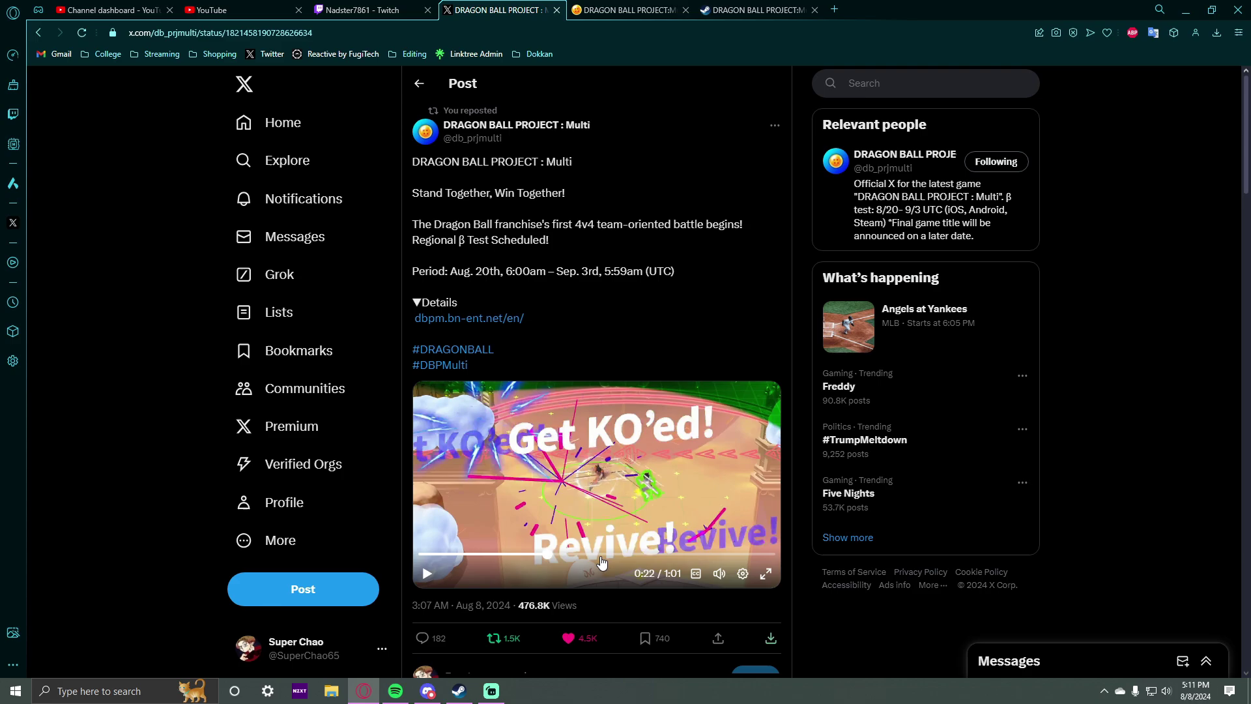
{"action": "left_click", "coordinate": [622, 9]}
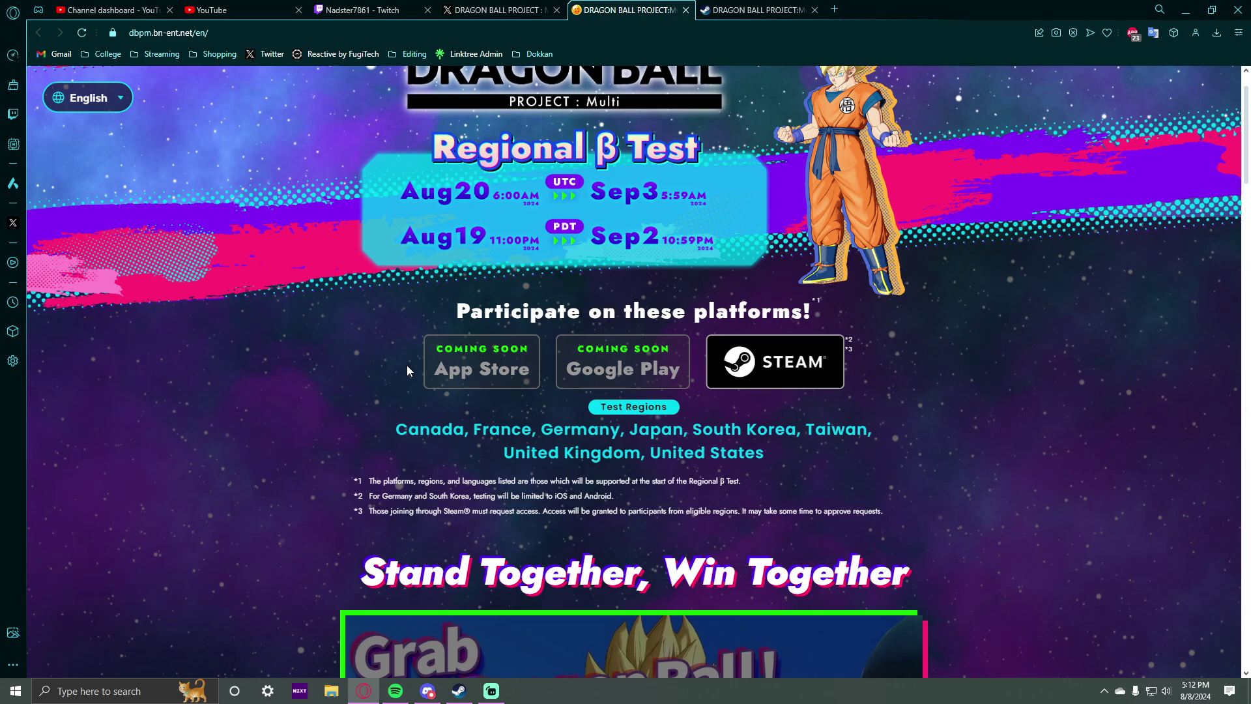
{"action": "scroll", "coordinate": [421, 395], "scroll_direction": "down", "scroll_amount": 1}
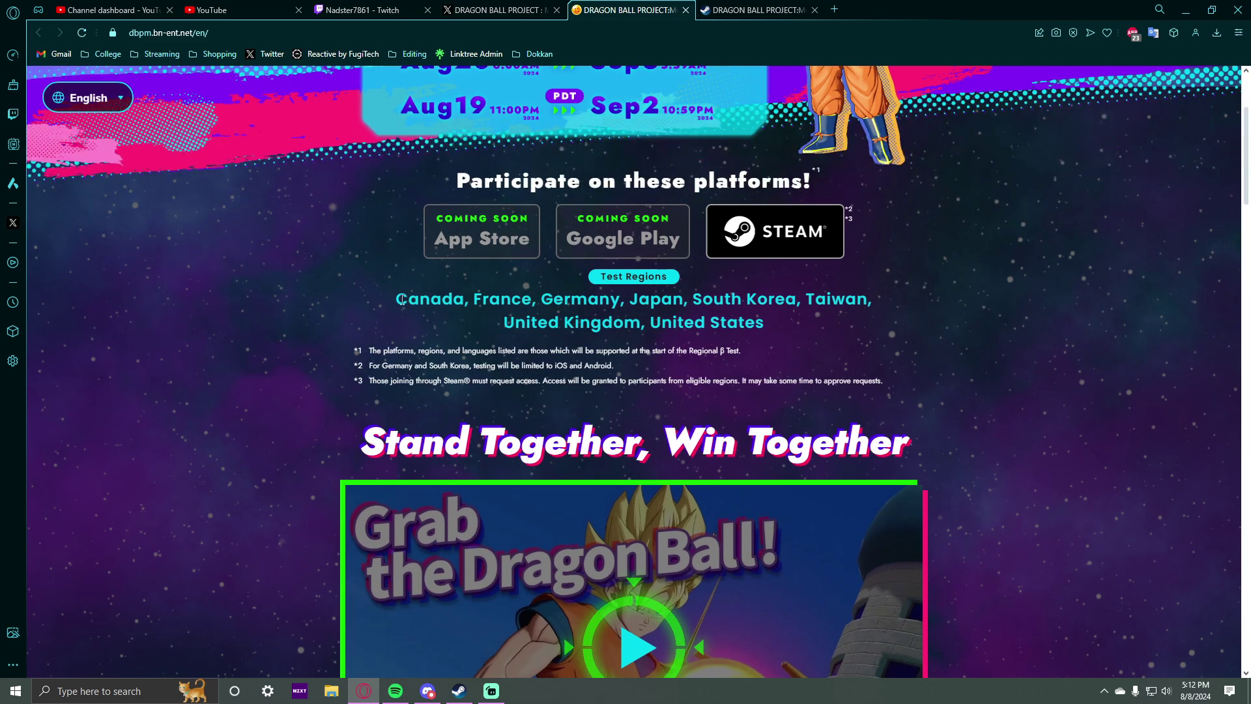
{"action": "left_click_drag", "start_coordinate": [401, 300], "coordinate": [689, 306]}
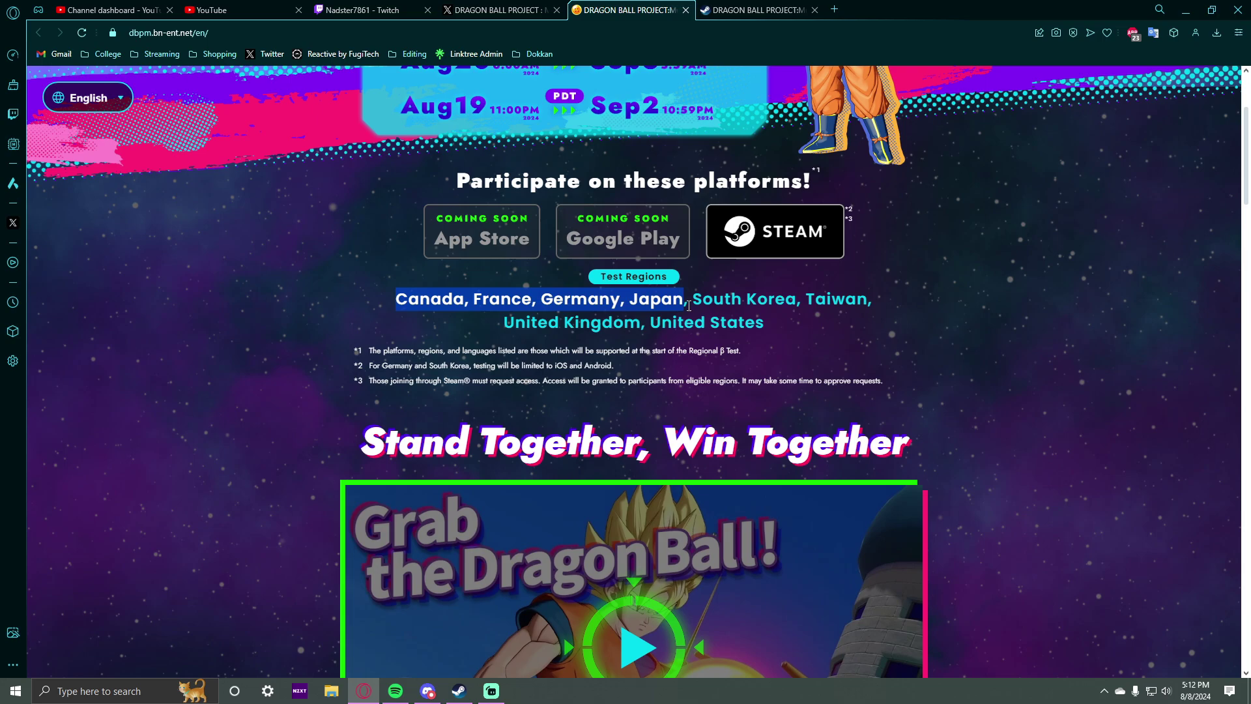
{"action": "mouse_move", "coordinate": [690, 307]}
{"action": "left_mouse_down"}
{"action": "mouse_move", "coordinate": [674, 329]}
{"action": "mouse_move", "coordinate": [767, 324]}
{"action": "left_mouse_up"}
{"action": "left_click_drag", "start_coordinate": [367, 351], "coordinate": [944, 391]}
{"action": "left_click", "coordinate": [371, 357]}
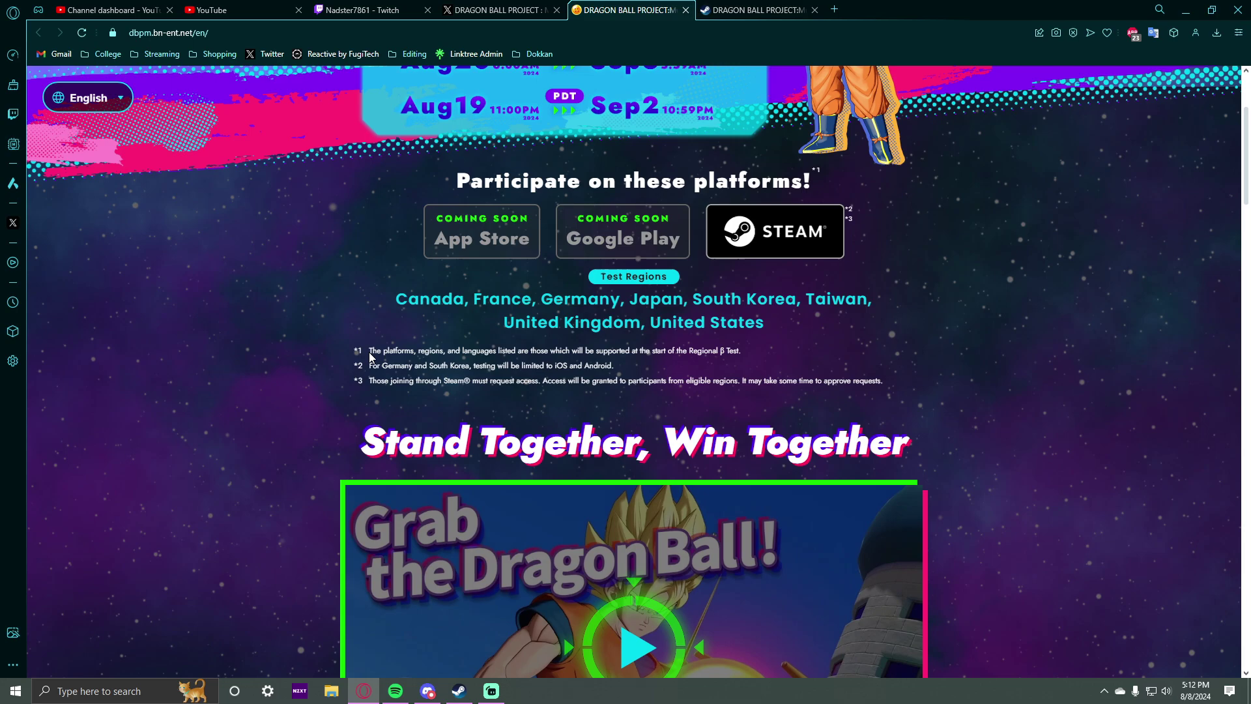
{"action": "left_click_drag", "start_coordinate": [369, 353], "coordinate": [557, 355]}
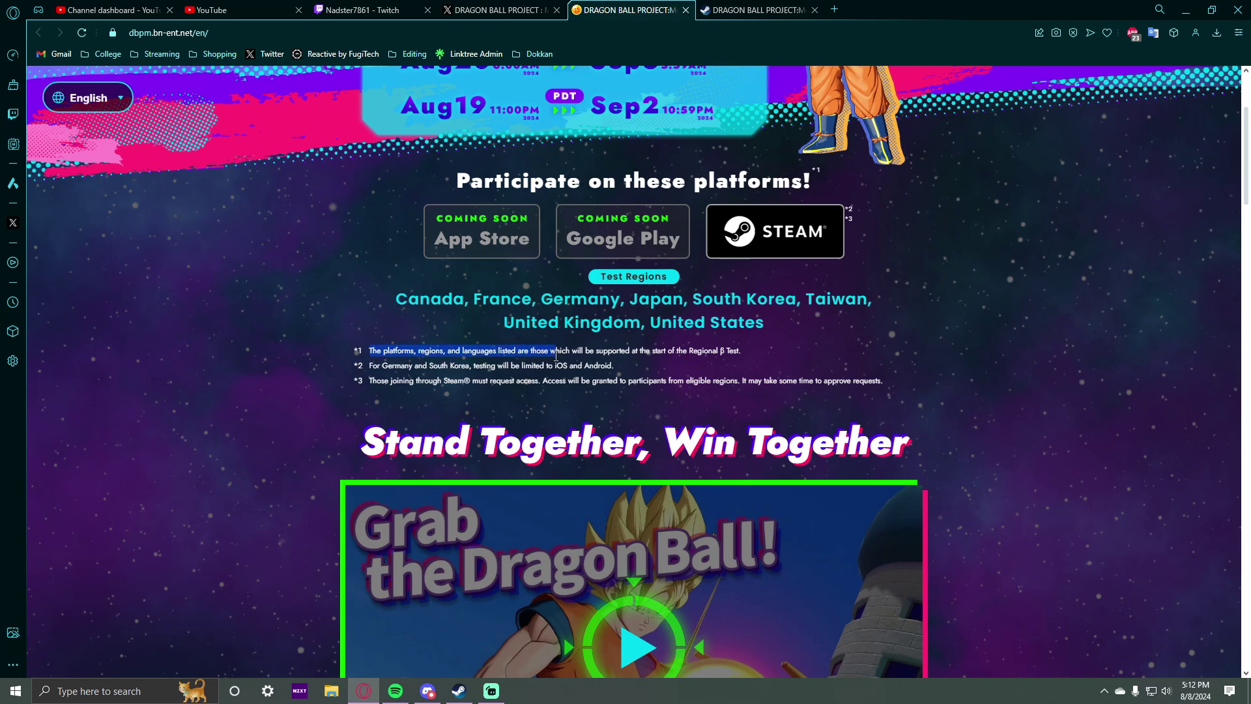
{"action": "left_click_drag", "start_coordinate": [557, 354], "coordinate": [746, 356]}
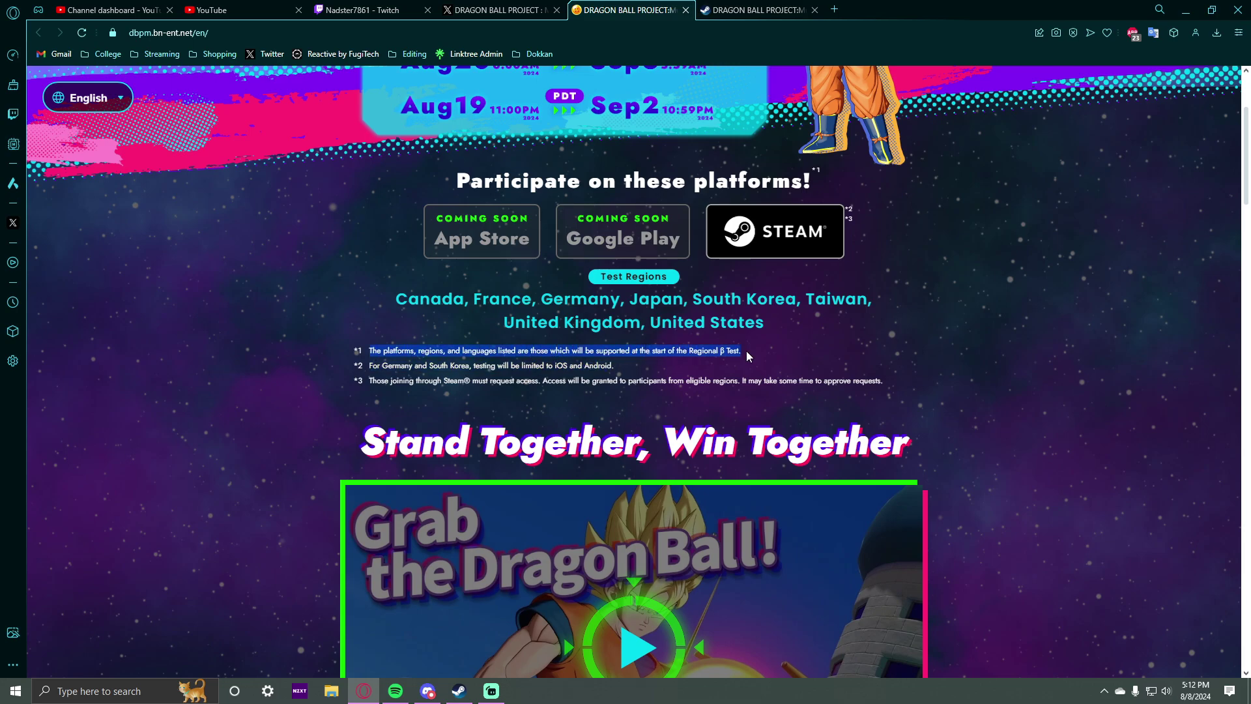
{"action": "left_click_drag", "start_coordinate": [369, 367], "coordinate": [614, 368]}
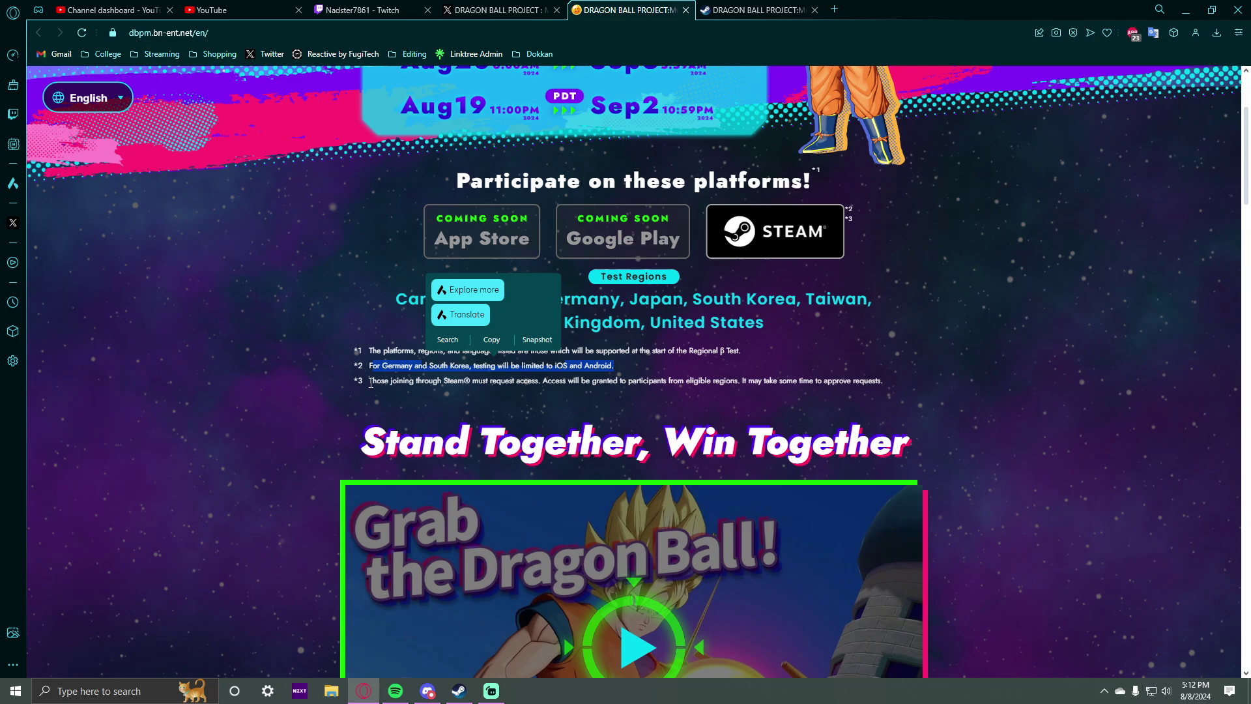
{"action": "left_click", "coordinate": [375, 384]}
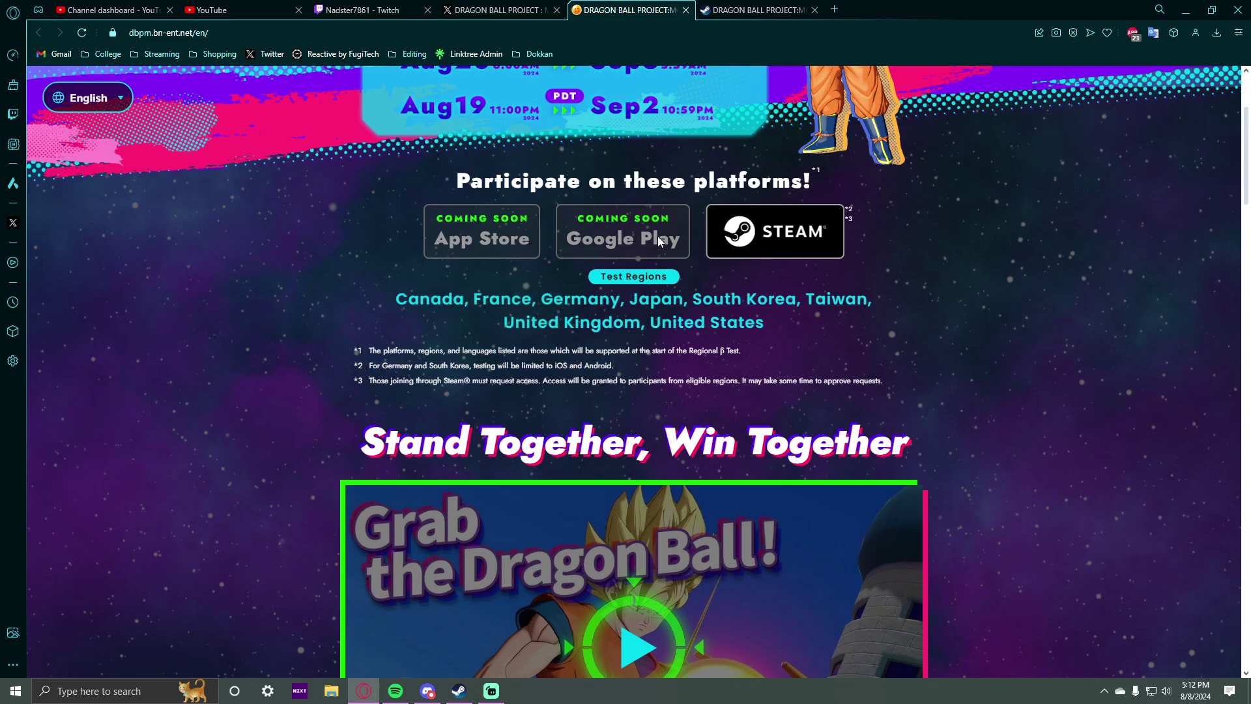
{"action": "left_click_drag", "start_coordinate": [383, 368], "coordinate": [469, 365]}
{"action": "left_click", "coordinate": [372, 382]}
{"action": "left_click_drag", "start_coordinate": [374, 382], "coordinate": [582, 383]}
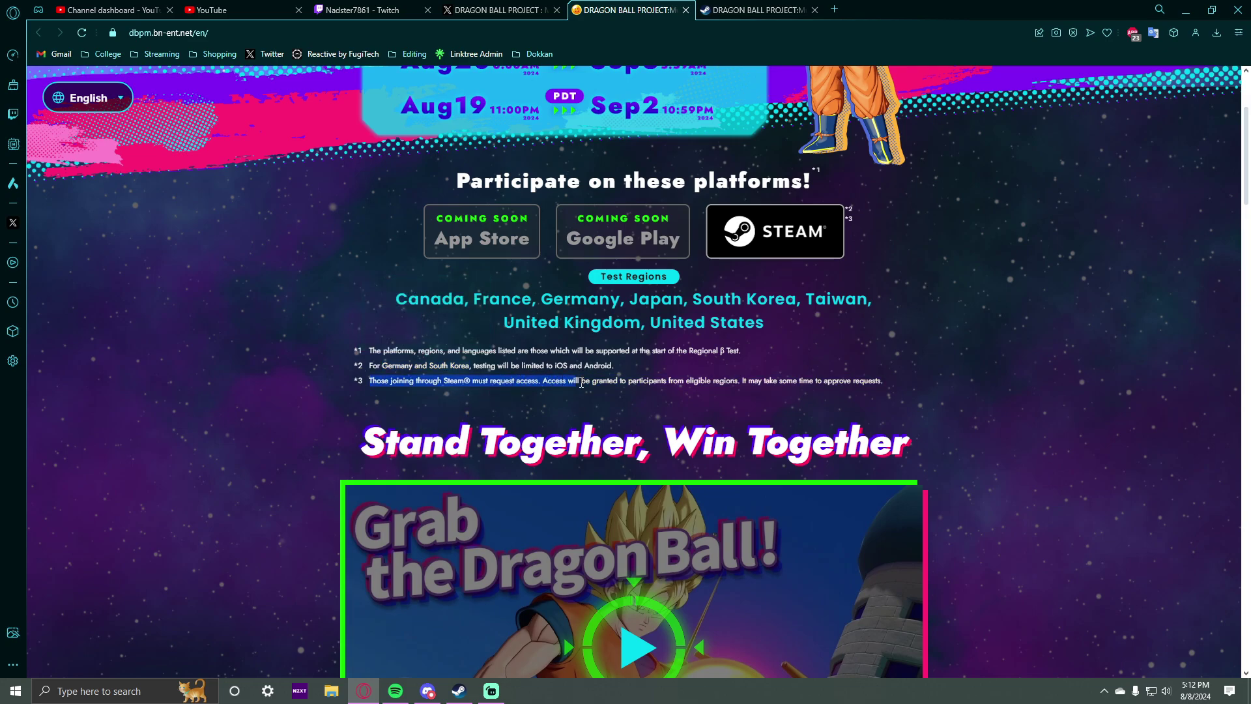
{"action": "left_click_drag", "start_coordinate": [581, 384], "coordinate": [878, 381]}
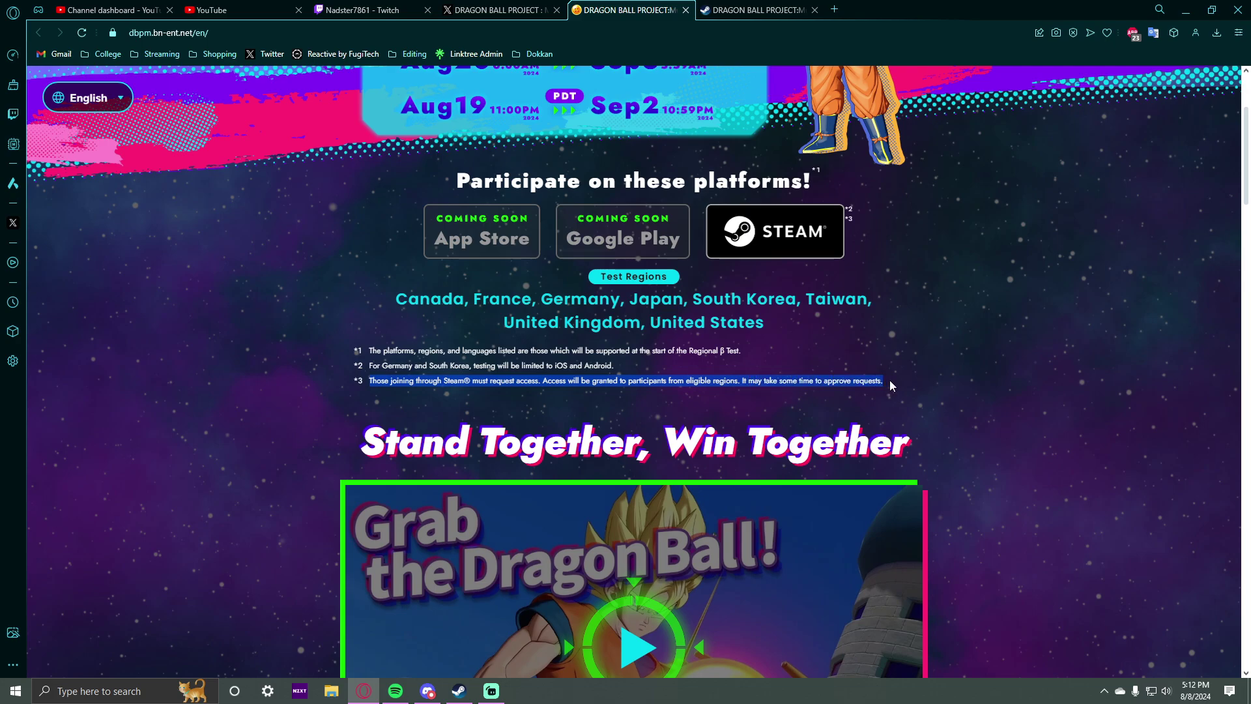
{"action": "left_click", "coordinate": [430, 360]}
{"action": "left_click_drag", "start_coordinate": [367, 388], "coordinate": [848, 396]}
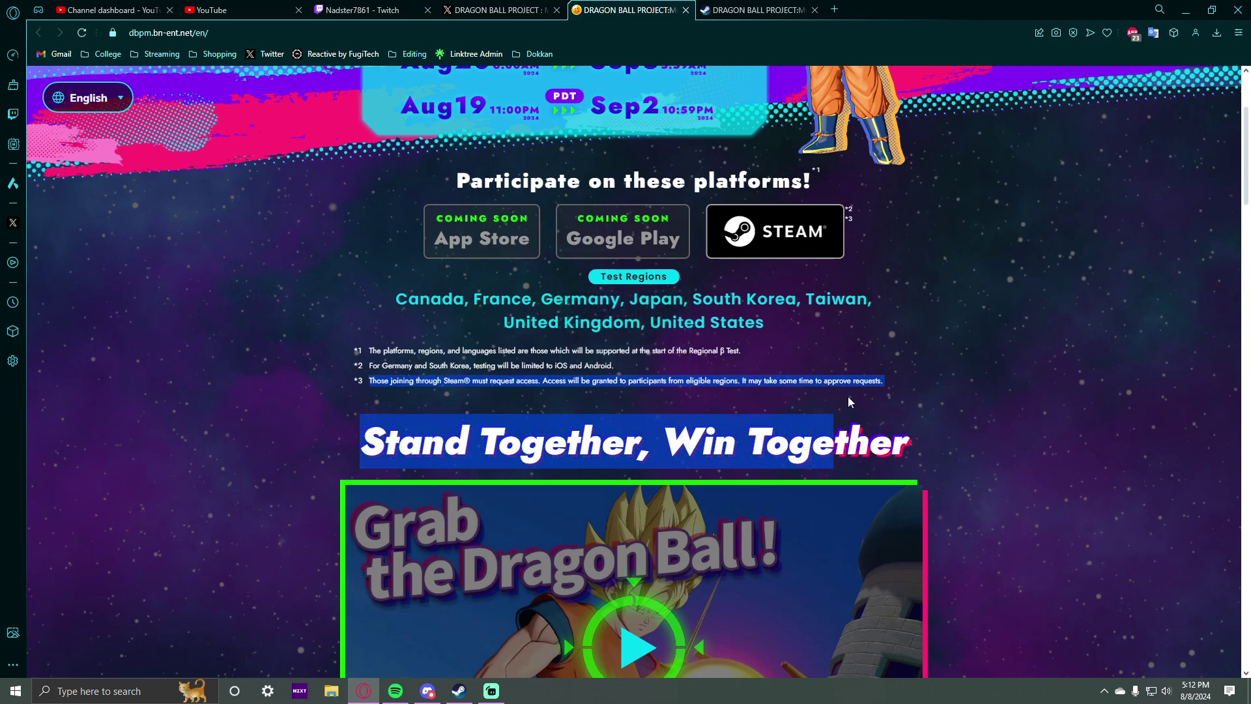
{"action": "scroll", "coordinate": [1020, 453], "scroll_direction": "down", "scroll_amount": 5}
{"action": "scroll", "coordinate": [1019, 453], "scroll_direction": "down", "scroll_amount": 5}
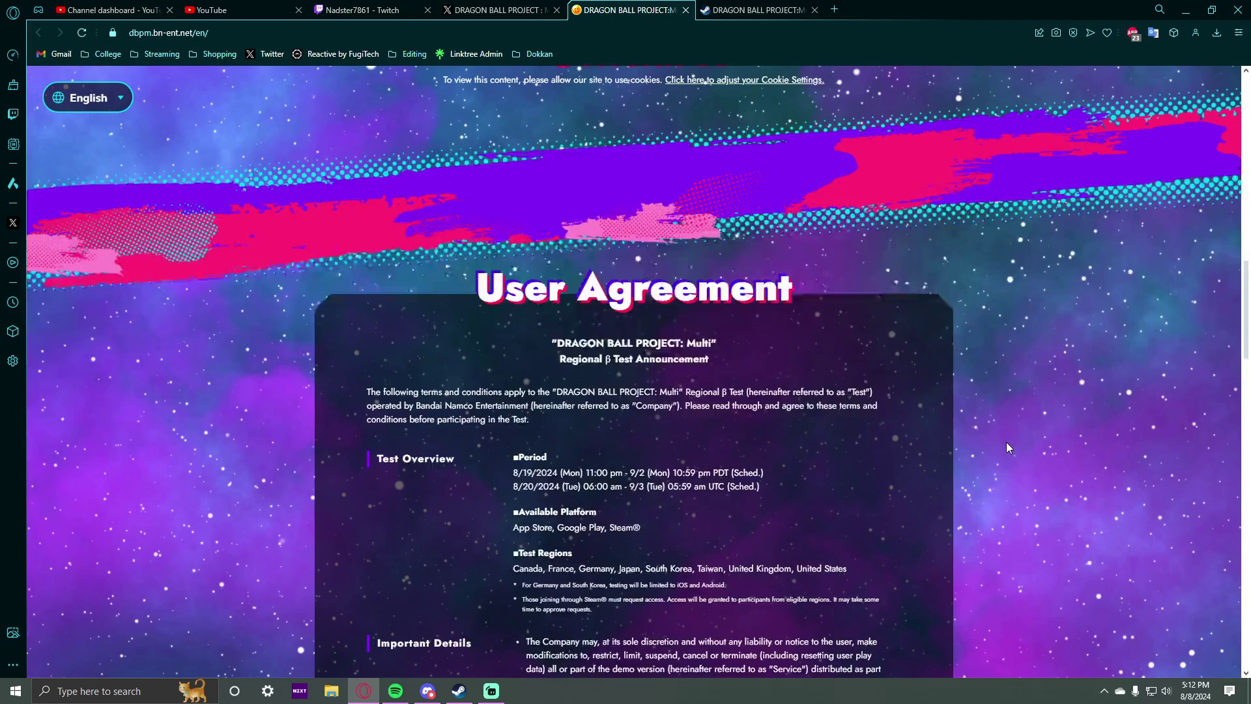
{"action": "scroll", "coordinate": [1007, 442], "scroll_direction": "down", "scroll_amount": 5}
{"action": "scroll", "coordinate": [1006, 438], "scroll_direction": "down", "scroll_amount": 5}
{"action": "scroll", "coordinate": [1004, 440], "scroll_direction": "down", "scroll_amount": 5}
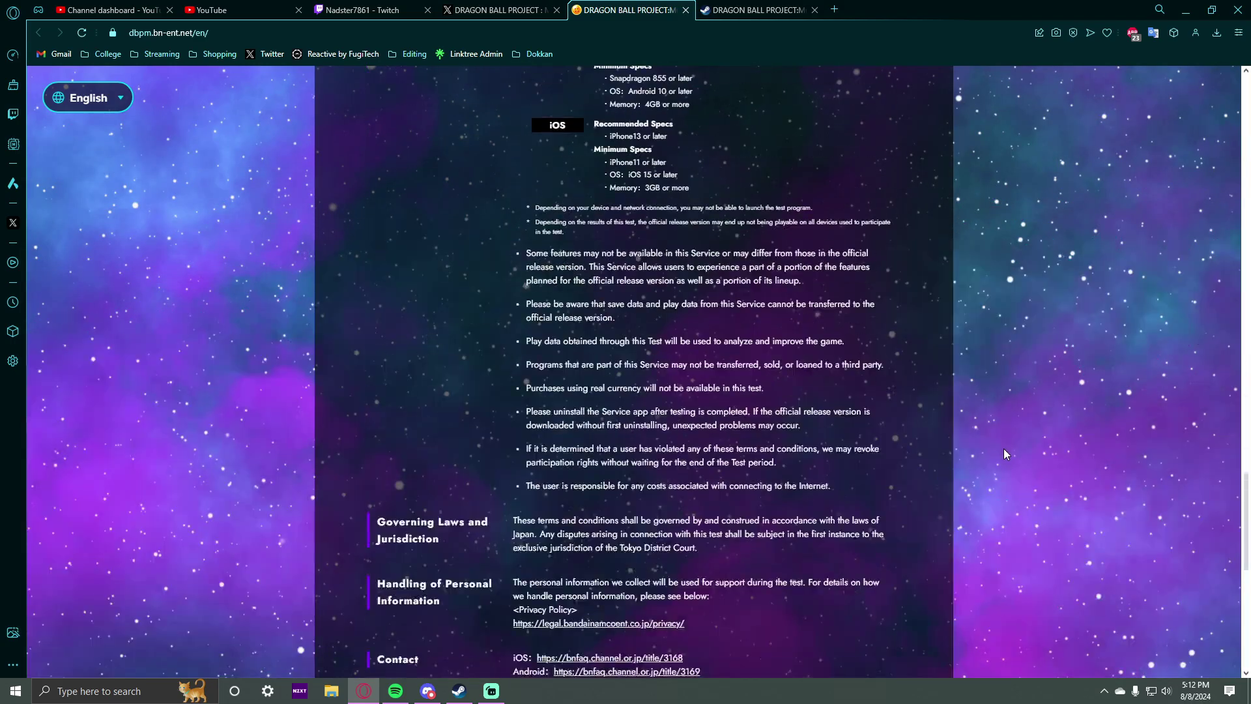
{"action": "scroll", "coordinate": [1004, 449], "scroll_direction": "up", "scroll_amount": 5}
{"action": "scroll", "coordinate": [1015, 452], "scroll_direction": "up", "scroll_amount": 5}
{"action": "scroll", "coordinate": [1016, 443], "scroll_direction": "up", "scroll_amount": 5}
{"action": "scroll", "coordinate": [1011, 440], "scroll_direction": "down", "scroll_amount": 1}
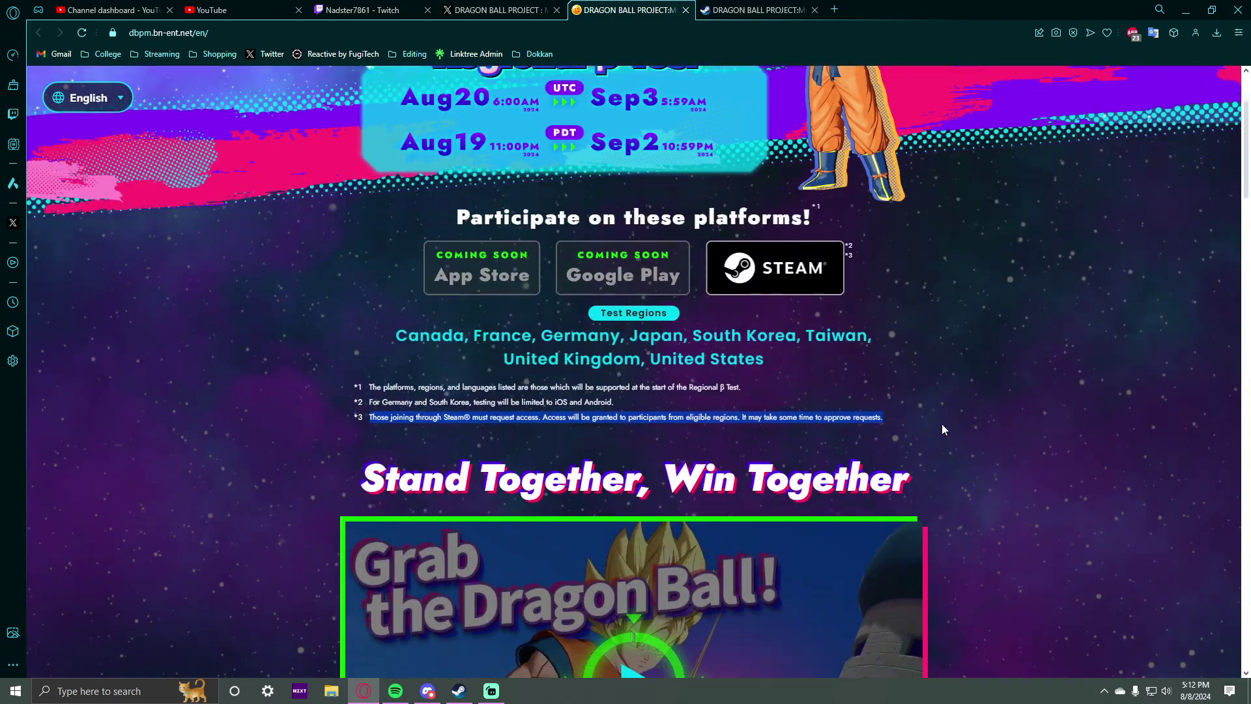
{"action": "left_click", "coordinate": [498, 9]}
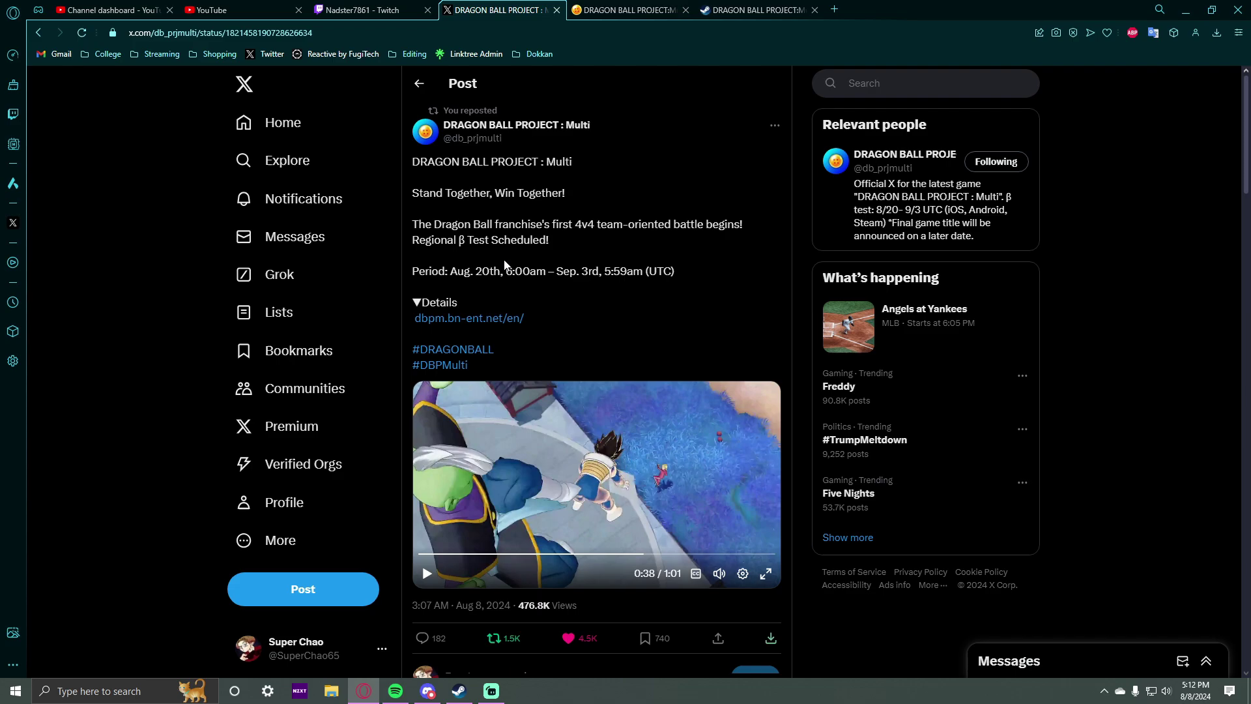
{"action": "left_click", "coordinate": [479, 128]}
{"action": "scroll", "coordinate": [570, 396], "scroll_direction": "down", "scroll_amount": 5}
{"action": "scroll", "coordinate": [571, 392], "scroll_direction": "down", "scroll_amount": 3}
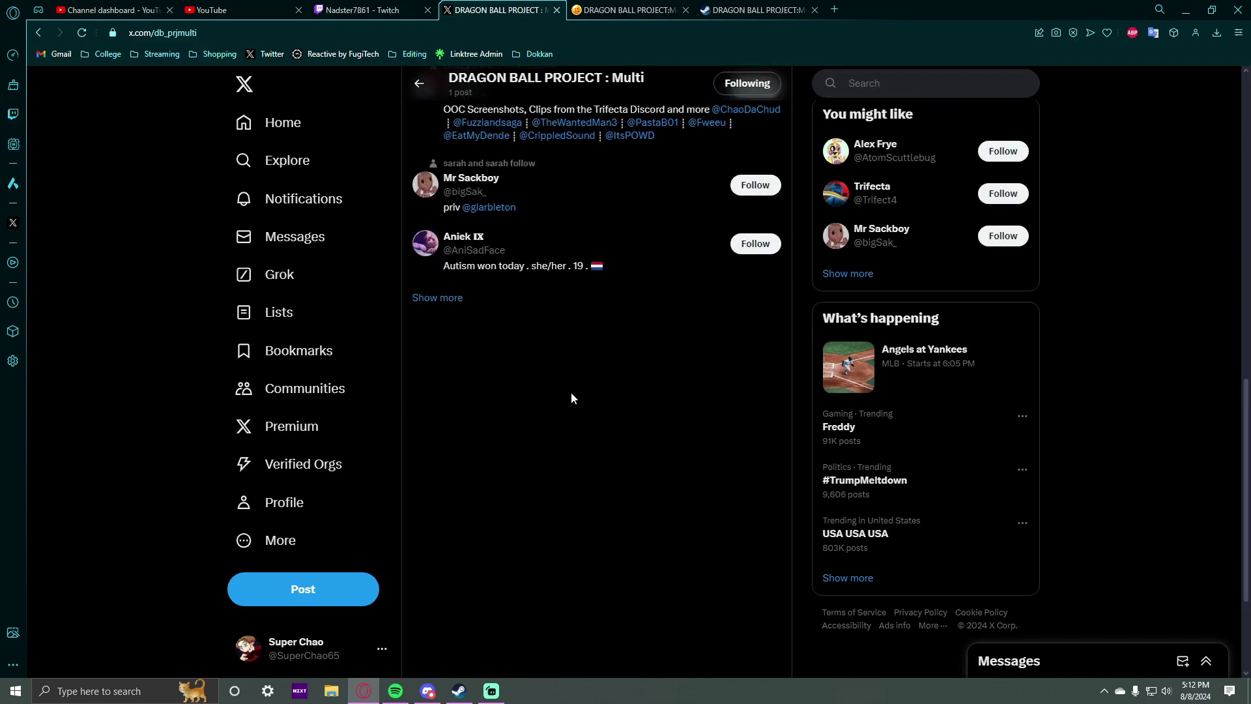
{"action": "scroll", "coordinate": [570, 392], "scroll_direction": "up", "scroll_amount": 6}
{"action": "scroll", "coordinate": [571, 389], "scroll_direction": "up", "scroll_amount": 2}
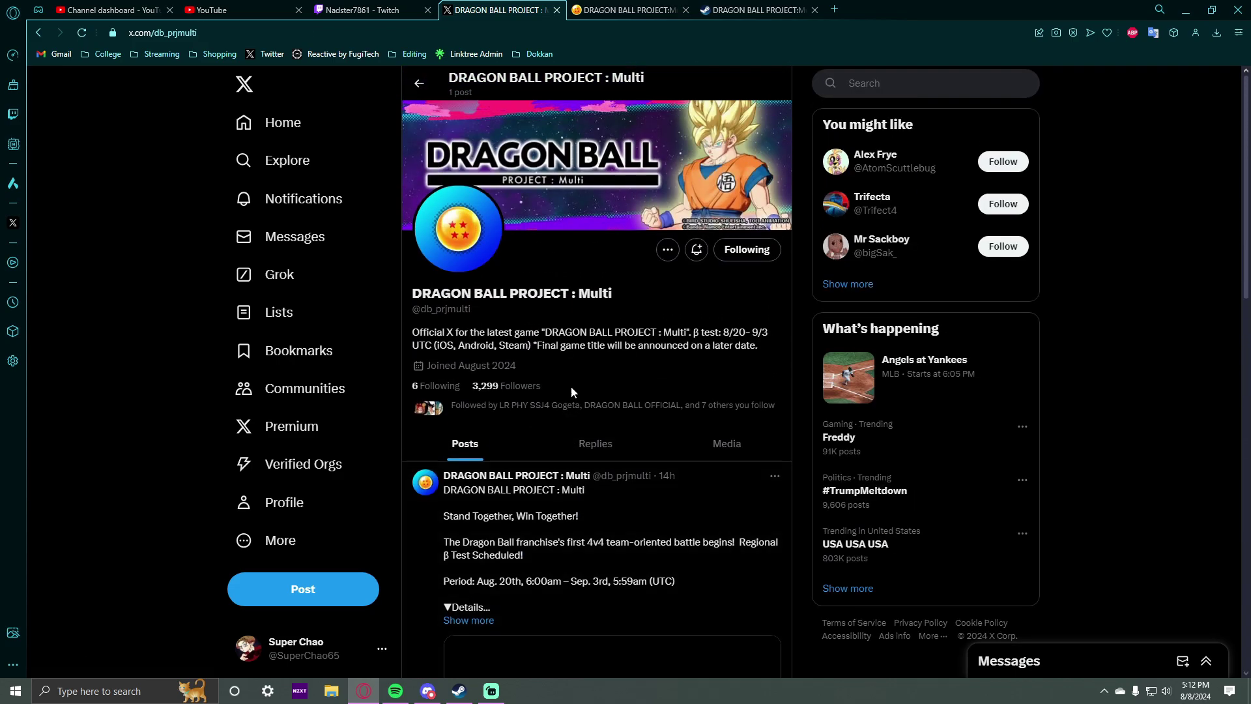
{"action": "left_click", "coordinate": [638, 8]}
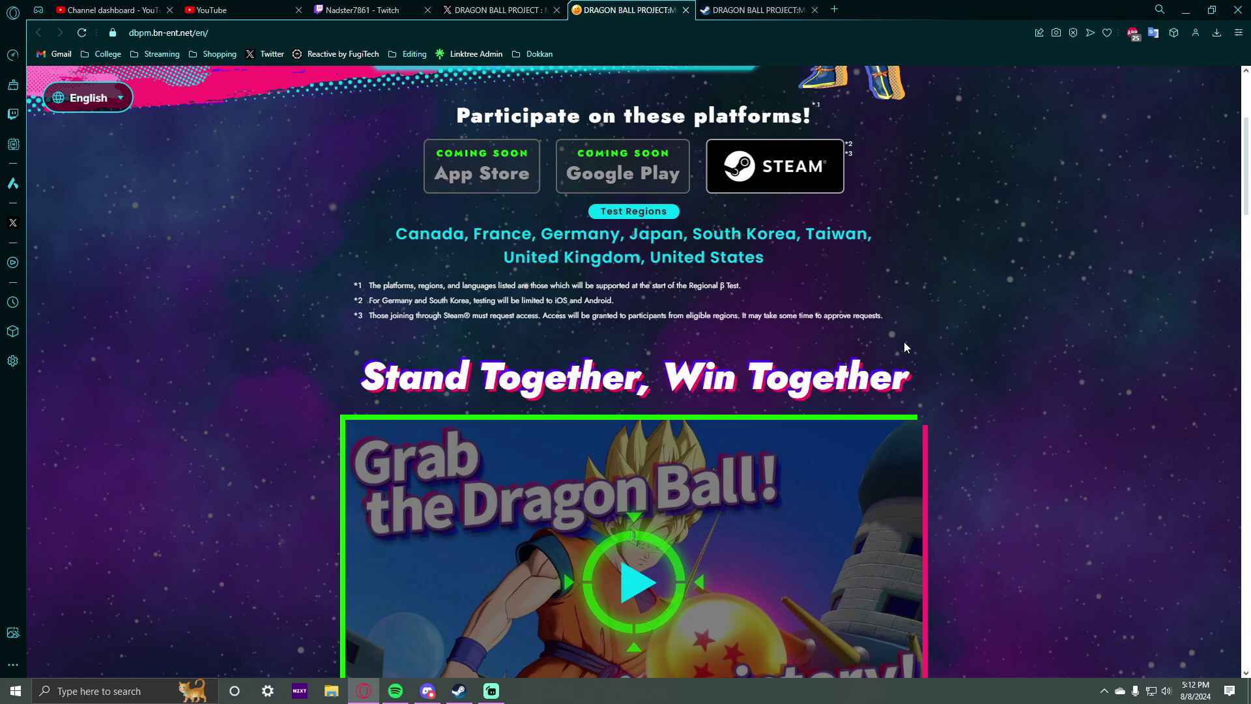
{"action": "scroll", "coordinate": [904, 342], "scroll_direction": "down", "scroll_amount": 2}
{"action": "scroll", "coordinate": [1039, 414], "scroll_direction": "down", "scroll_amount": 4}
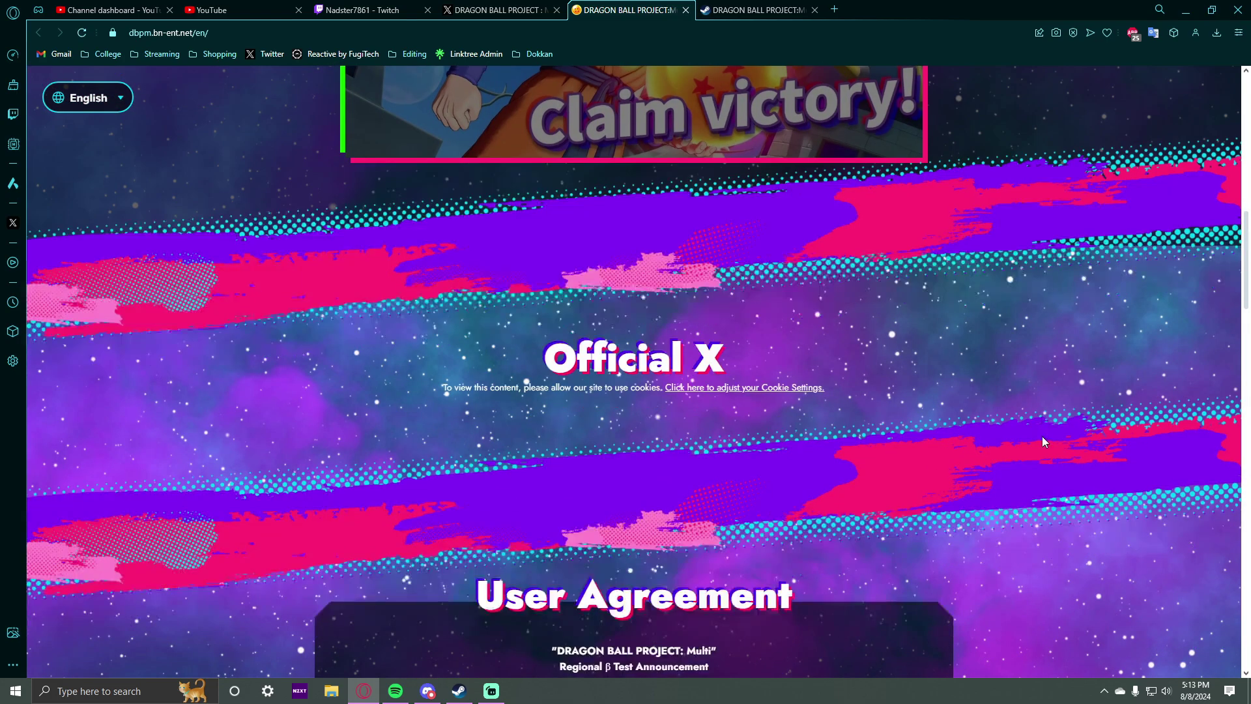
{"action": "scroll", "coordinate": [1042, 441], "scroll_direction": "down", "scroll_amount": 1}
{"action": "scroll", "coordinate": [1048, 436], "scroll_direction": "down", "scroll_amount": 3}
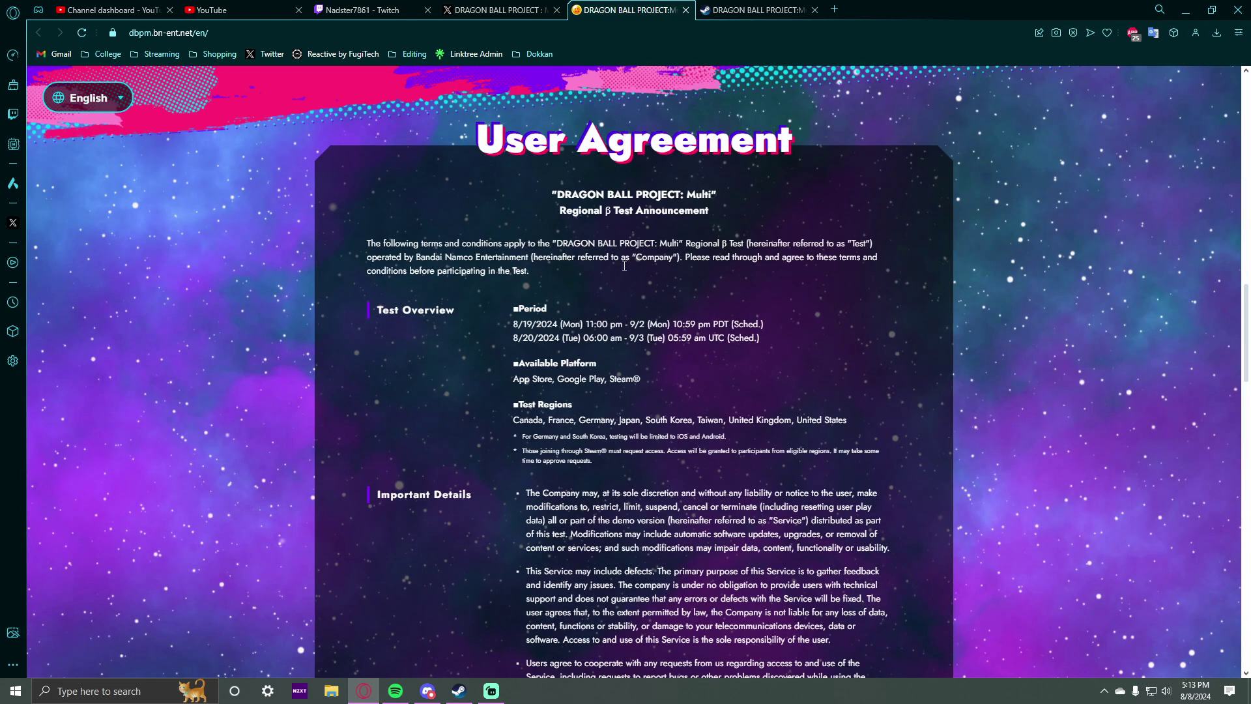
{"action": "left_click_drag", "start_coordinate": [364, 246], "coordinate": [489, 350]}
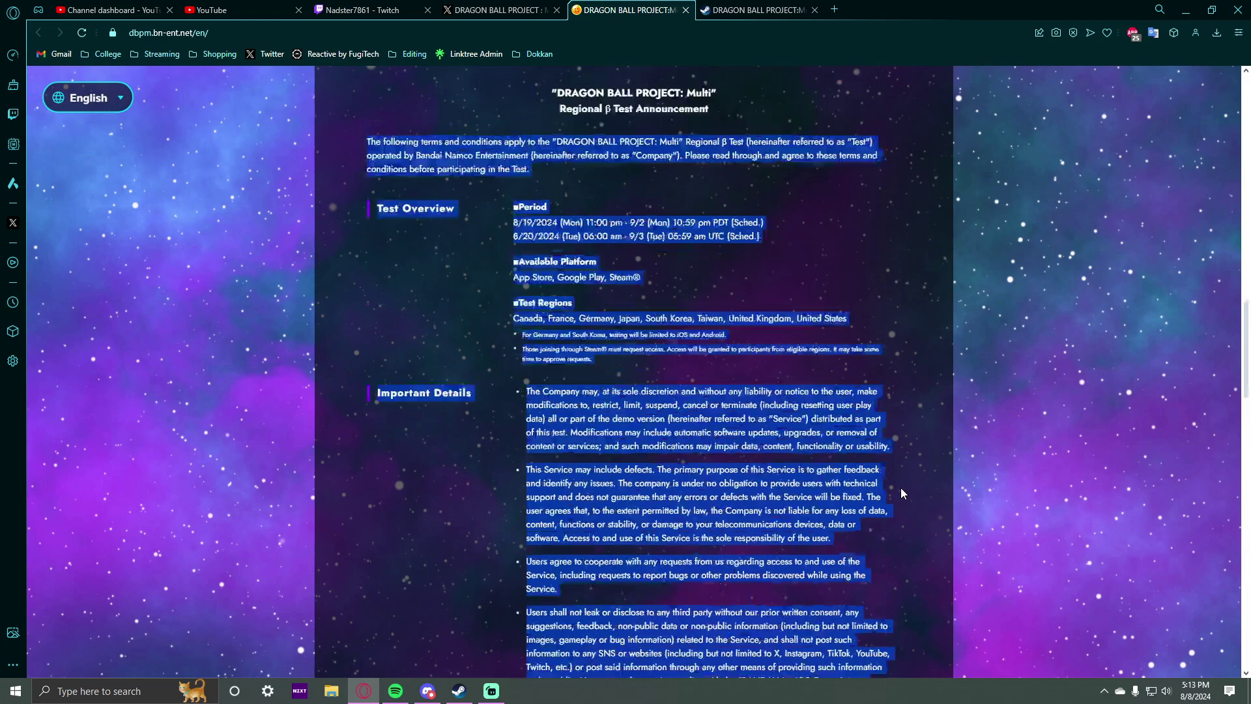
{"action": "left_click_drag", "start_coordinate": [603, 198], "coordinate": [707, 337]}
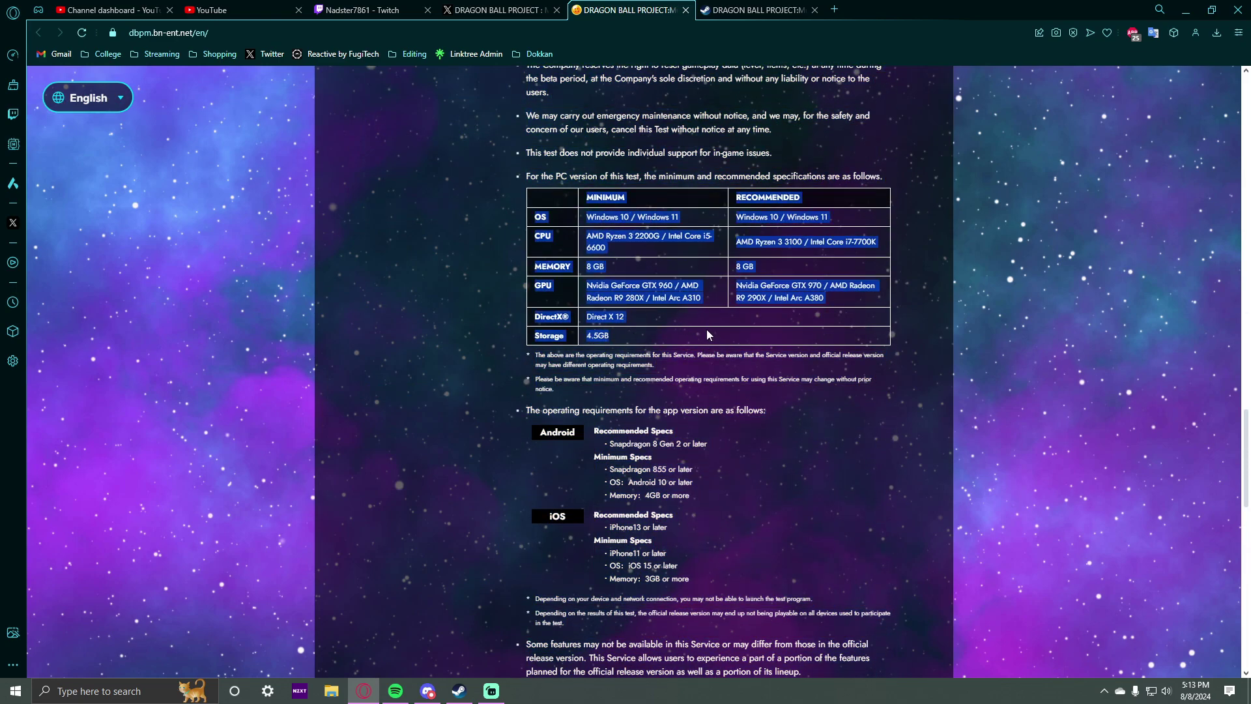
{"action": "scroll", "coordinate": [706, 330], "scroll_direction": "down", "scroll_amount": 2}
{"action": "scroll", "coordinate": [819, 412], "scroll_direction": "up", "scroll_amount": 3}
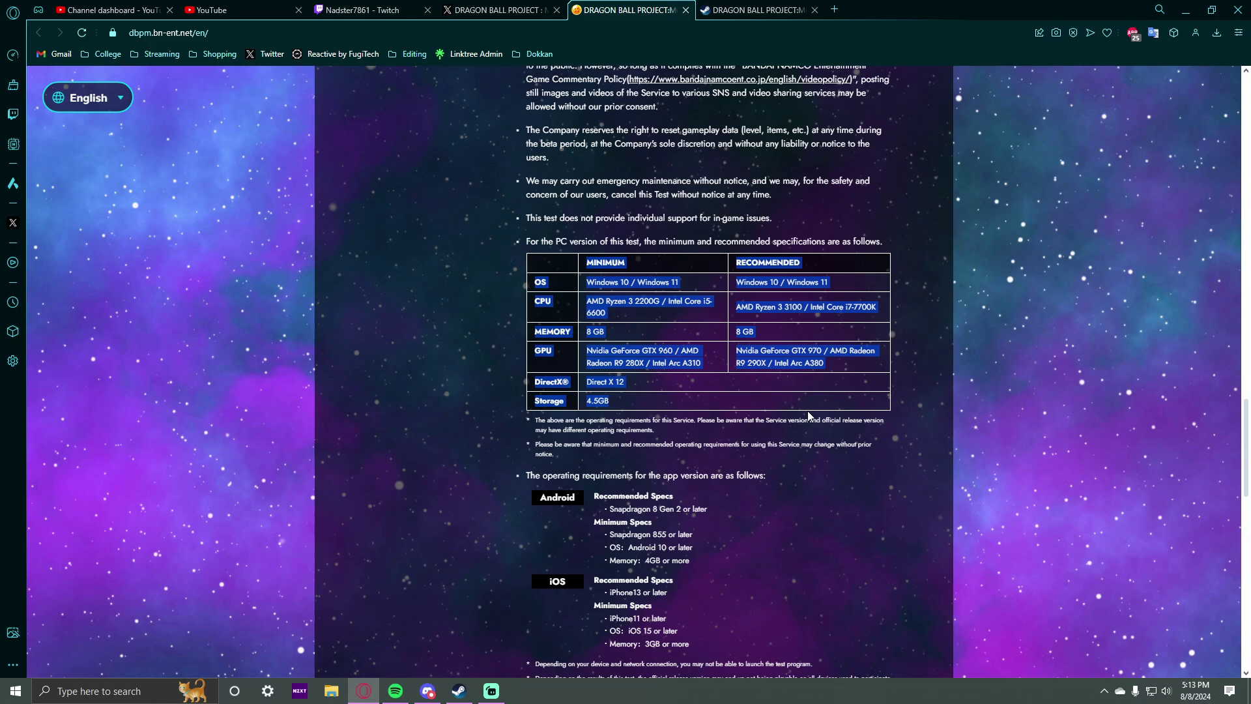
{"action": "left_click", "coordinate": [593, 358]}
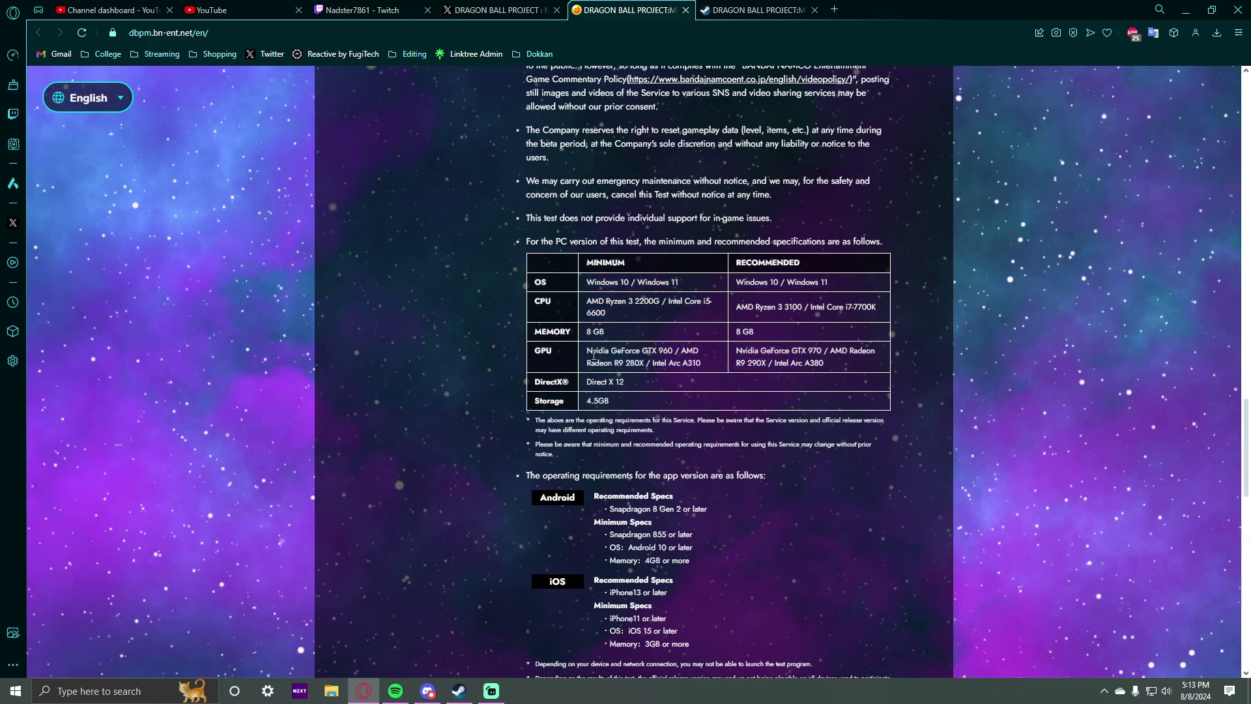
{"action": "left_click_drag", "start_coordinate": [591, 350], "coordinate": [673, 349]}
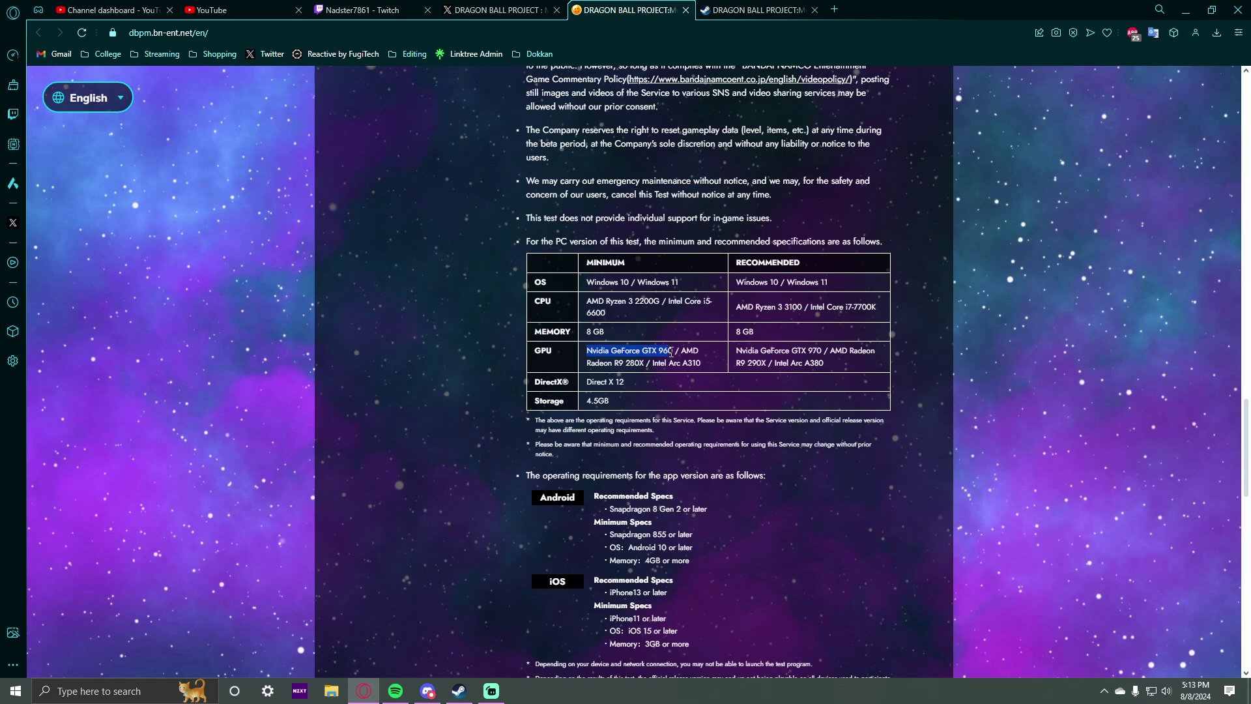
{"action": "left_click", "coordinate": [599, 313]}
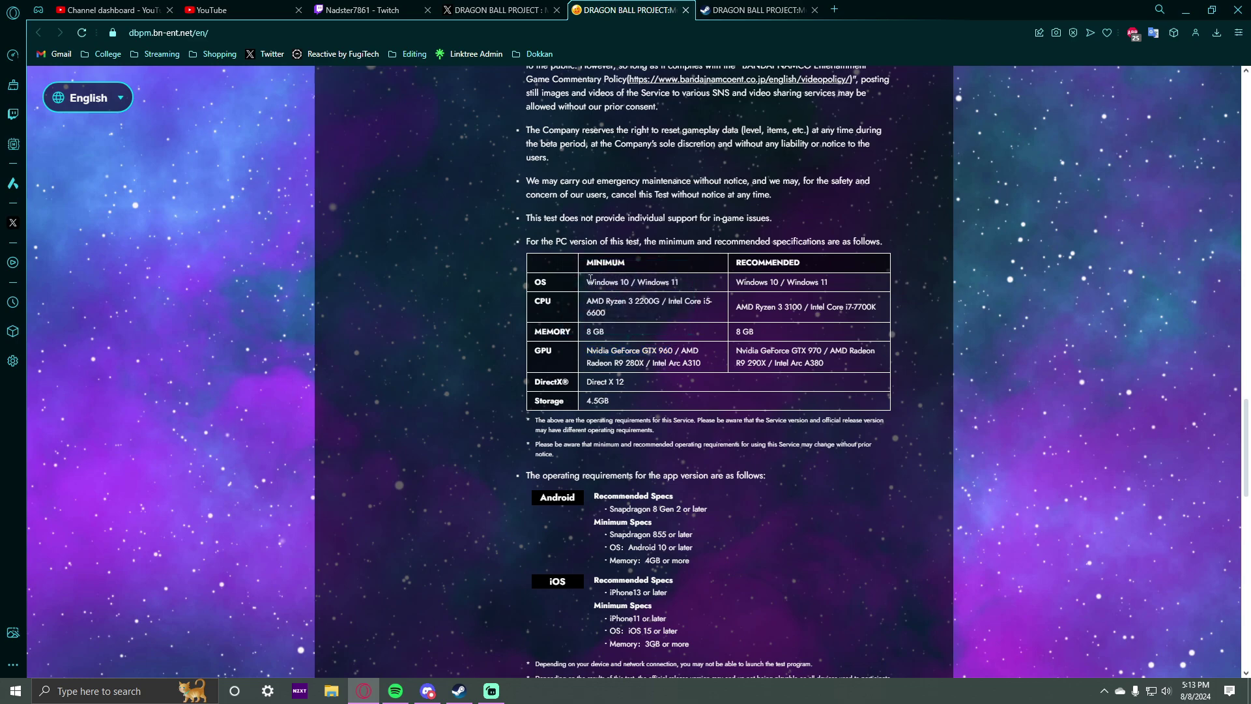
{"action": "left_click_drag", "start_coordinate": [612, 242], "coordinate": [772, 241]}
{"action": "left_click", "coordinate": [655, 277]}
{"action": "scroll", "coordinate": [668, 376], "scroll_direction": "down", "scroll_amount": 5}
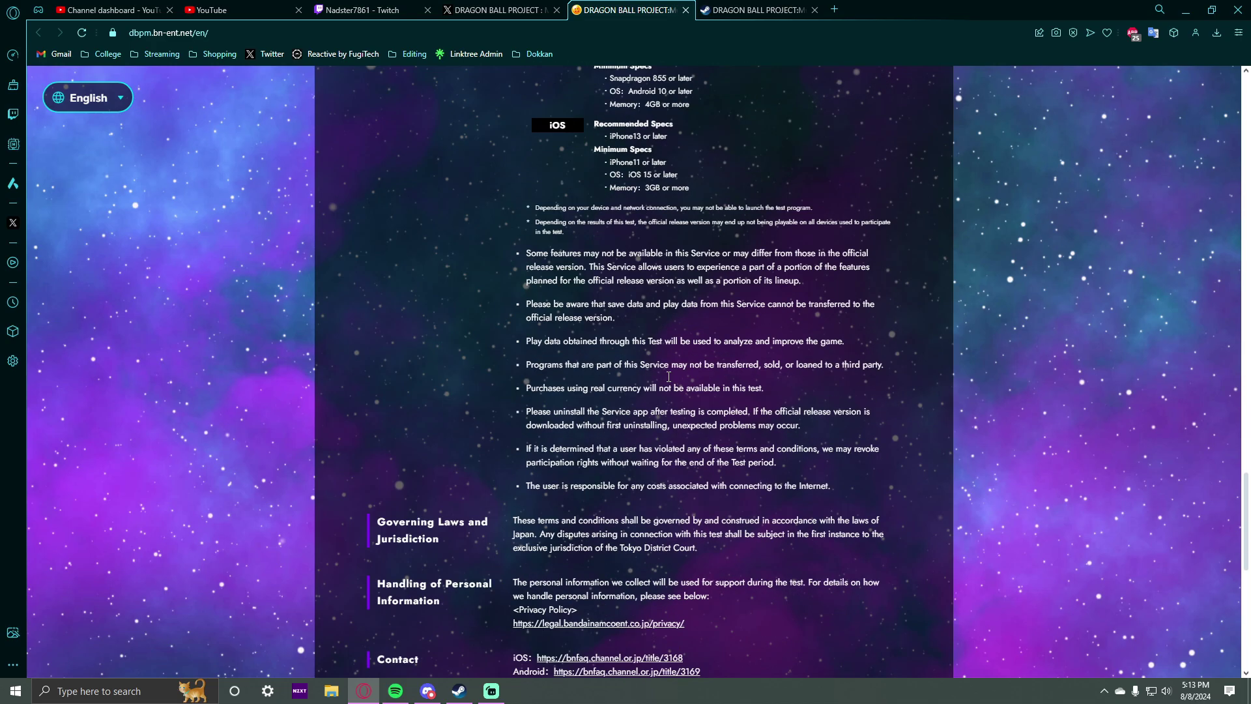
{"action": "scroll", "coordinate": [682, 367], "scroll_direction": "down", "scroll_amount": 2}
{"action": "scroll", "coordinate": [688, 370], "scroll_direction": "up", "scroll_amount": 4}
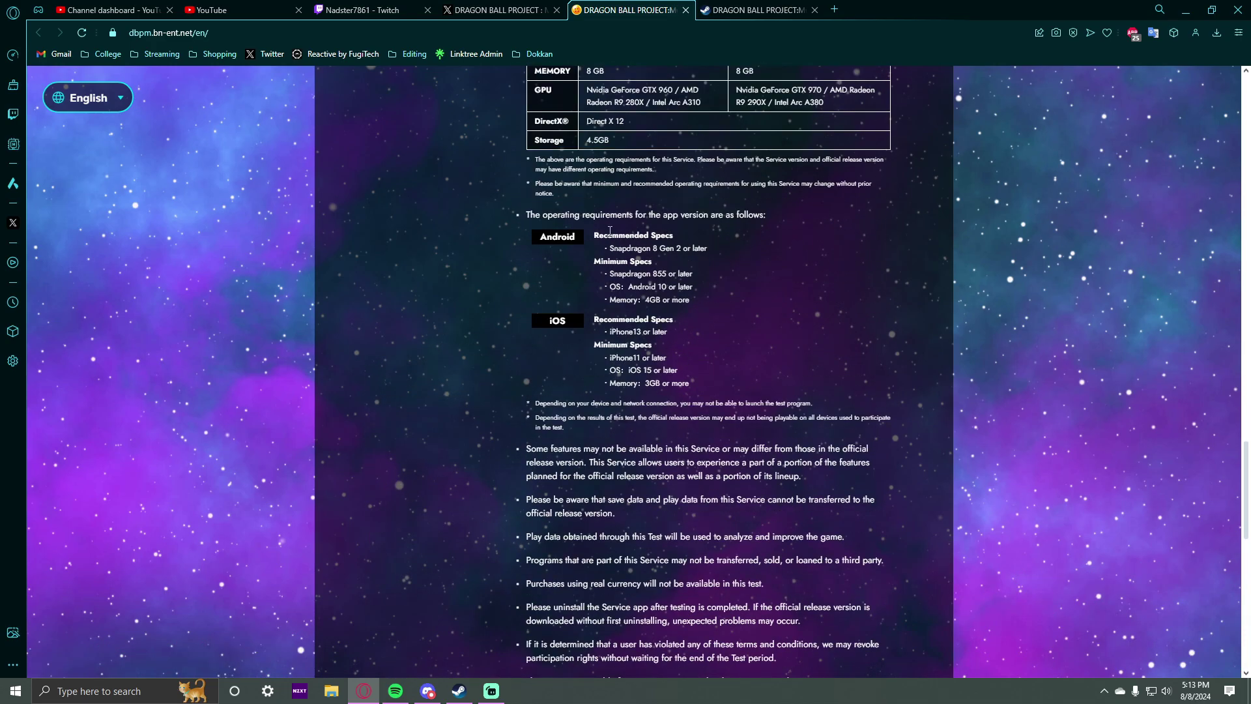
{"action": "left_click_drag", "start_coordinate": [610, 230], "coordinate": [706, 389]}
{"action": "left_click", "coordinate": [706, 389]}
{"action": "scroll", "coordinate": [684, 472], "scroll_direction": "down", "scroll_amount": 4}
{"action": "scroll", "coordinate": [679, 459], "scroll_direction": "down", "scroll_amount": 4}
{"action": "scroll", "coordinate": [922, 522], "scroll_direction": "up", "scroll_amount": 5}
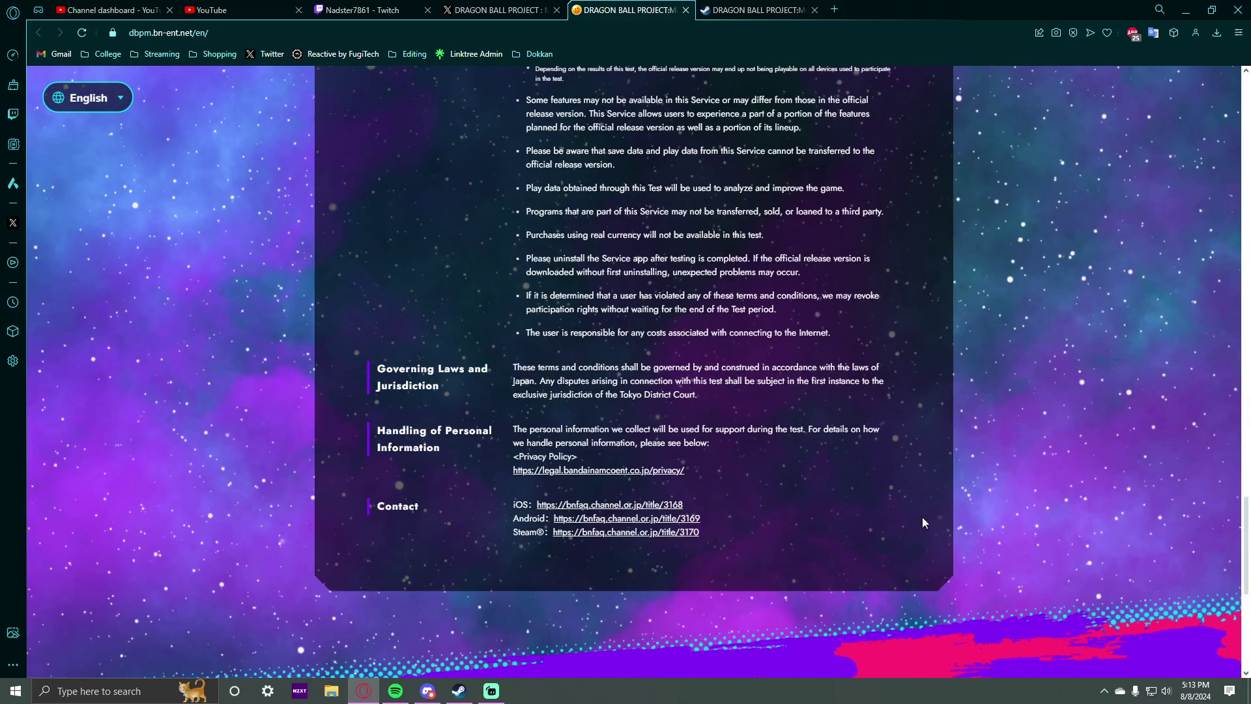
{"action": "scroll", "coordinate": [988, 513], "scroll_direction": "up", "scroll_amount": 5}
{"action": "scroll", "coordinate": [984, 510], "scroll_direction": "up", "scroll_amount": 5}
{"action": "scroll", "coordinate": [978, 507], "scroll_direction": "up", "scroll_amount": 5}
{"action": "scroll", "coordinate": [977, 508], "scroll_direction": "up", "scroll_amount": 5}
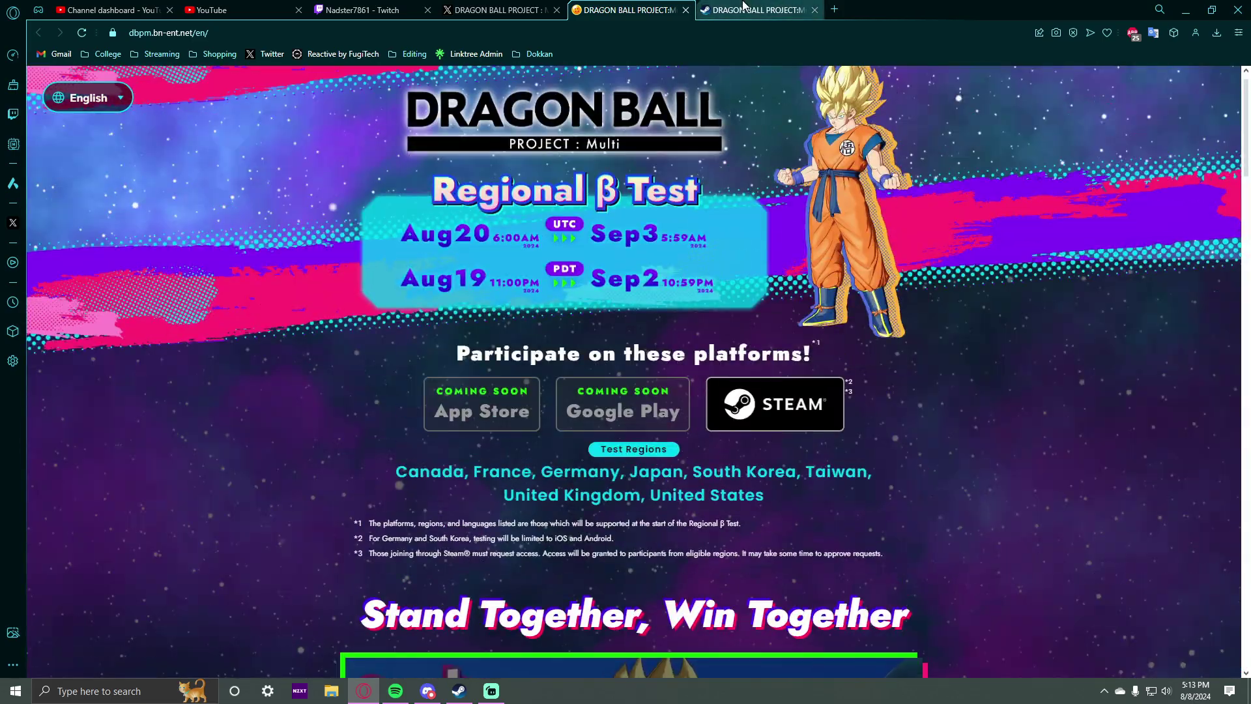
Bring up the DRAGON BALL PROJECT:Multi Steam store page and follow the game.
{"action": "left_click", "coordinate": [743, 8]}
{"action": "left_click", "coordinate": [458, 691]}
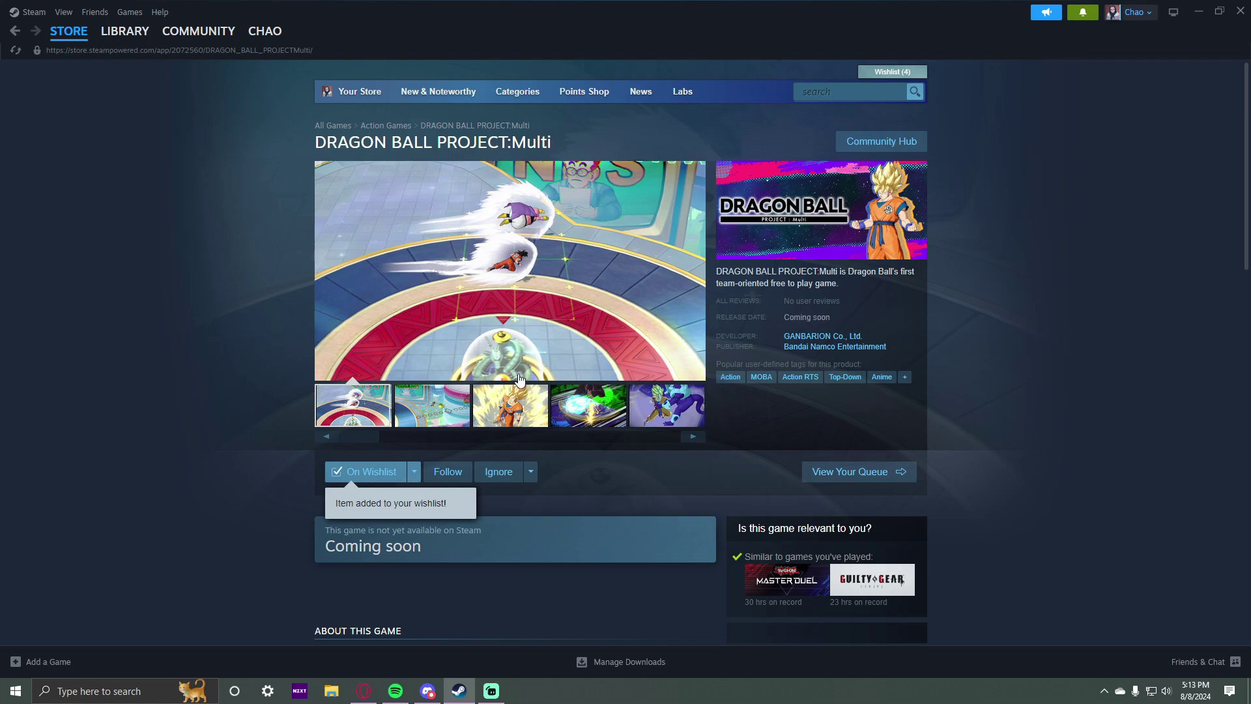
{"action": "scroll", "coordinate": [405, 189], "scroll_direction": "down", "scroll_amount": 4}
{"action": "scroll", "coordinate": [322, 352], "scroll_direction": "up", "scroll_amount": 2}
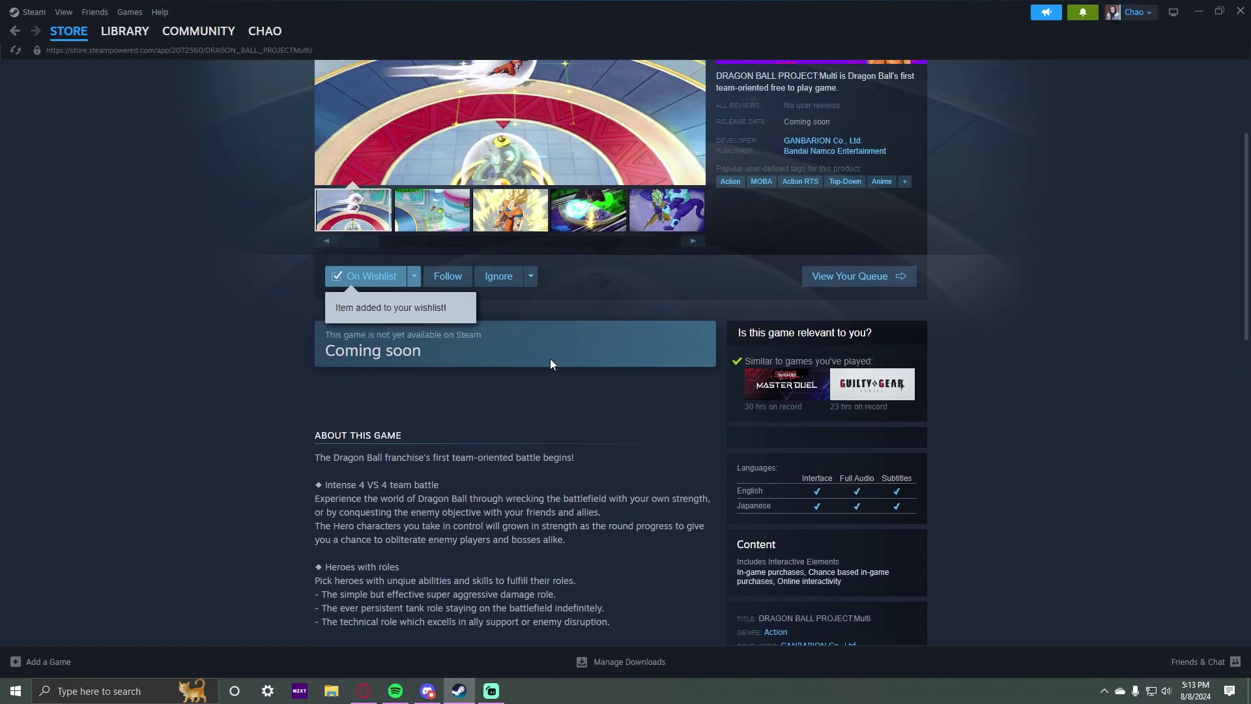
{"action": "left_click", "coordinate": [447, 275]}
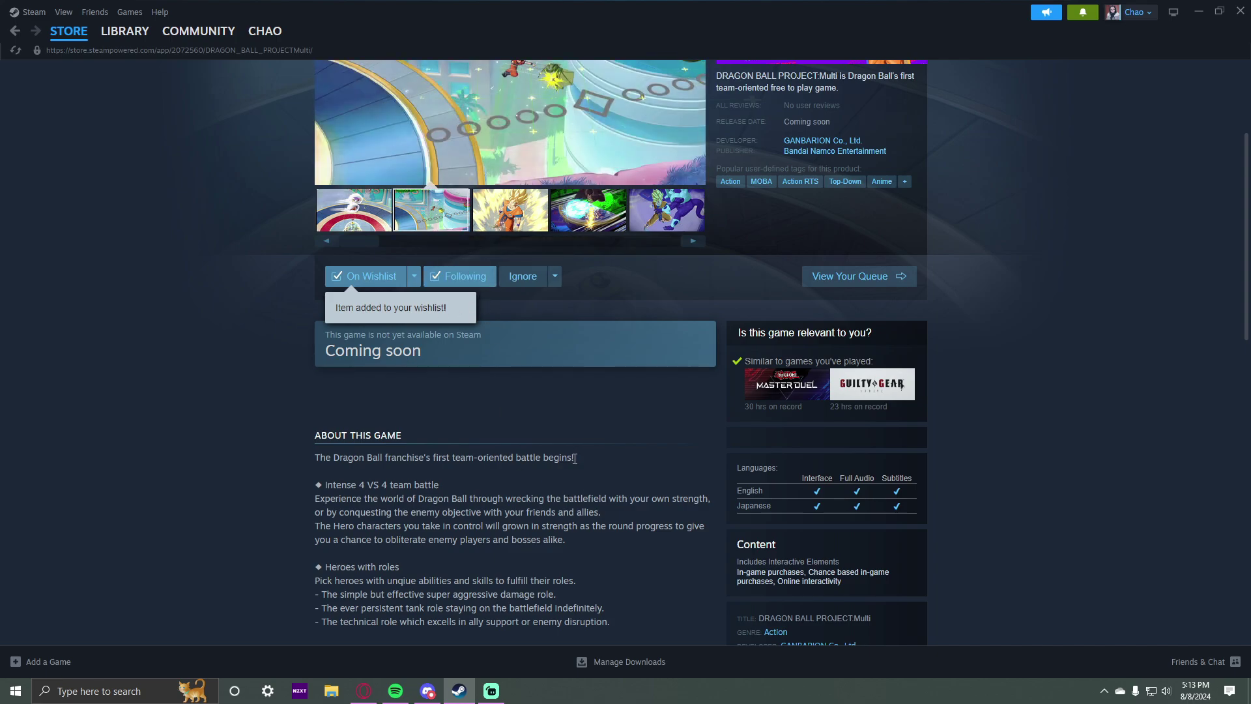
{"action": "scroll", "coordinate": [587, 475], "scroll_direction": "down", "scroll_amount": 3}
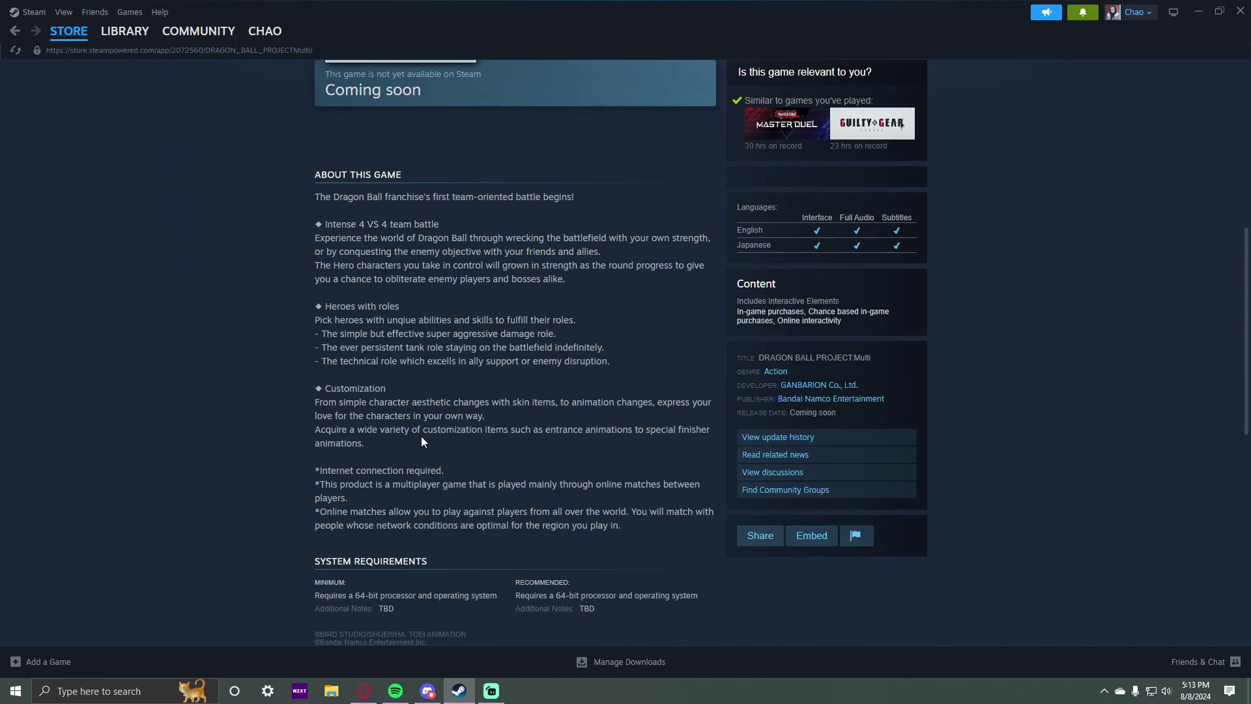
Highlight the About This Game passages on heroes, tank and technical roles while reading.
{"action": "mouse_move", "coordinate": [317, 194]}
{"action": "left_mouse_down"}
{"action": "mouse_move", "coordinate": [596, 353]}
{"action": "mouse_move", "coordinate": [557, 361]}
{"action": "left_mouse_up"}
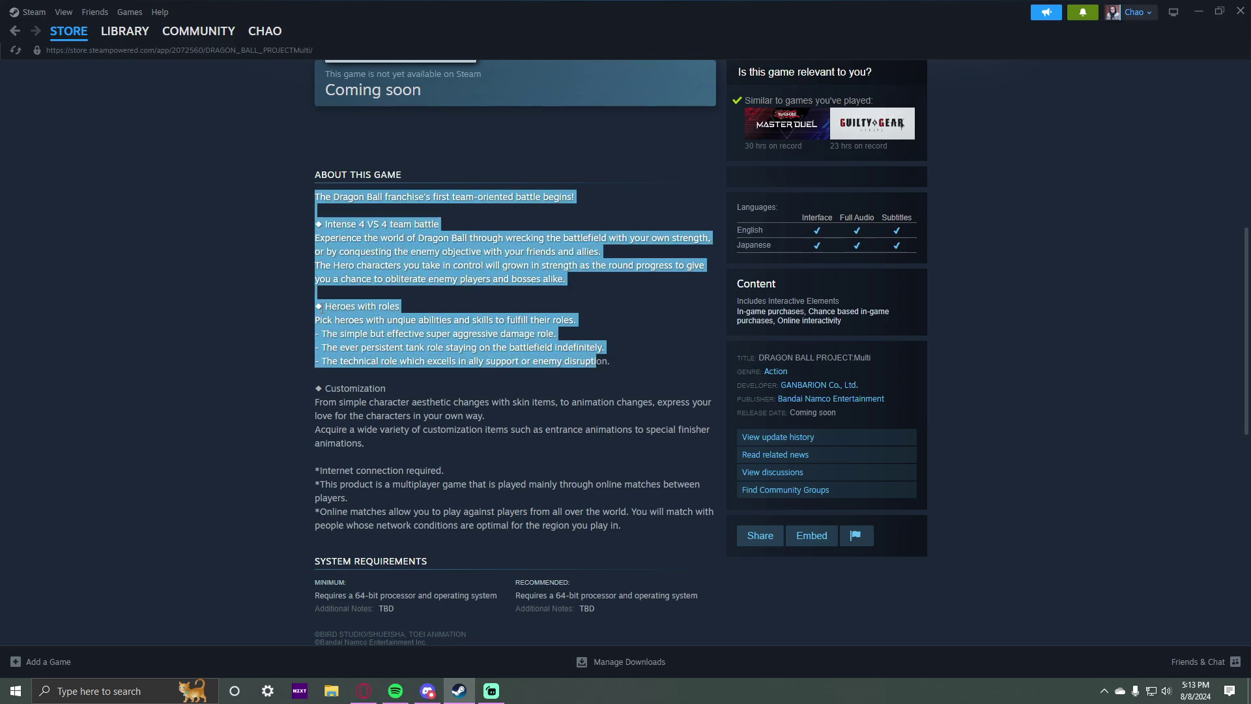
{"action": "left_click_drag", "start_coordinate": [314, 320], "coordinate": [582, 328]}
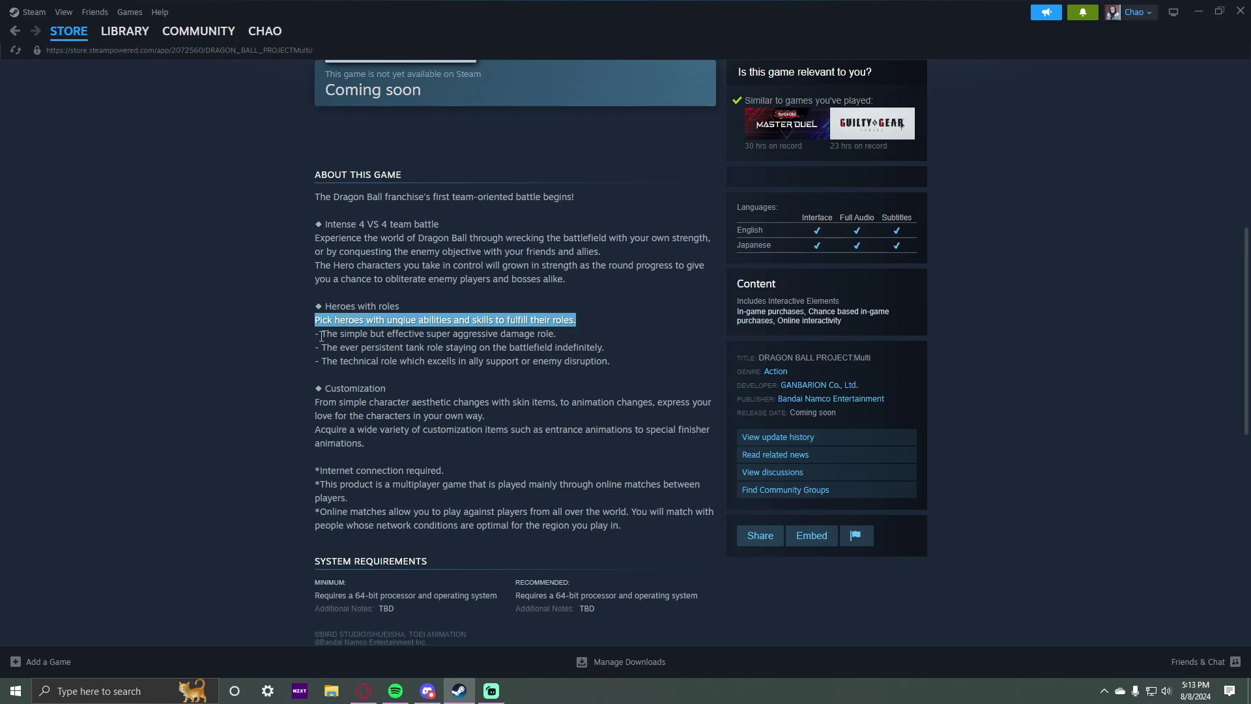
{"action": "left_click_drag", "start_coordinate": [333, 348], "coordinate": [405, 349]}
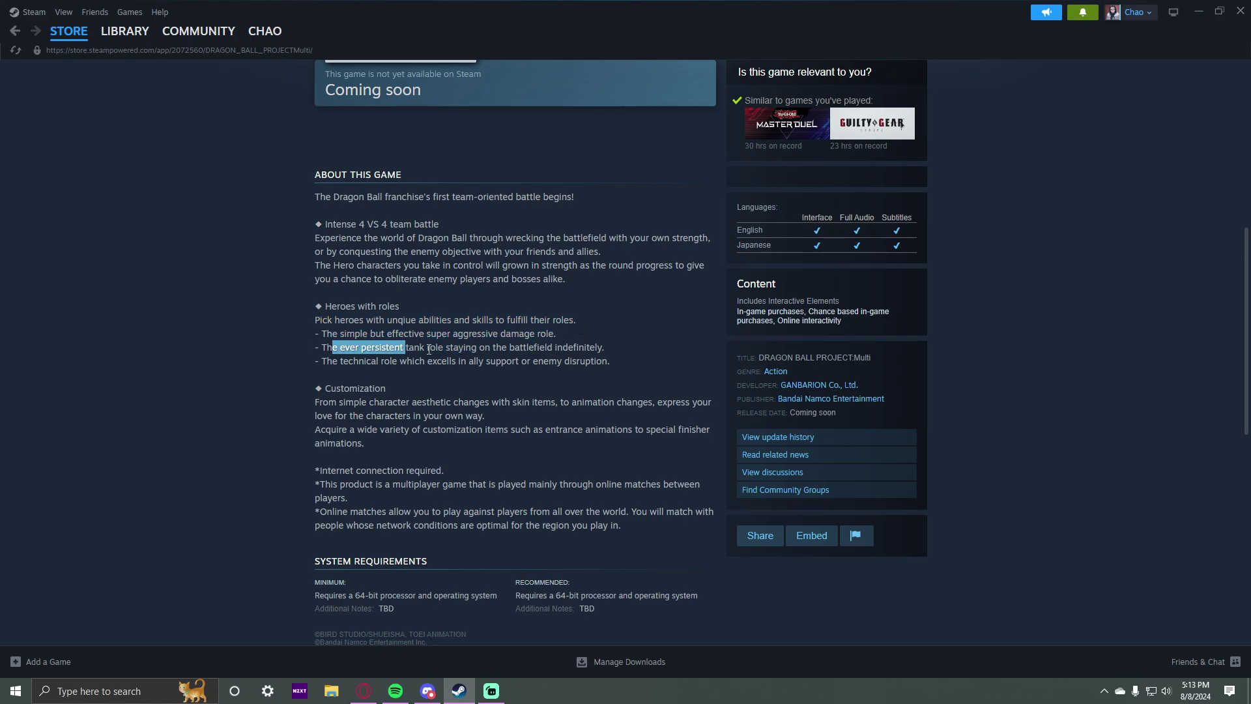
{"action": "left_click_drag", "start_coordinate": [428, 348], "coordinate": [604, 348]}
{"action": "triple_click", "coordinate": [500, 365]}
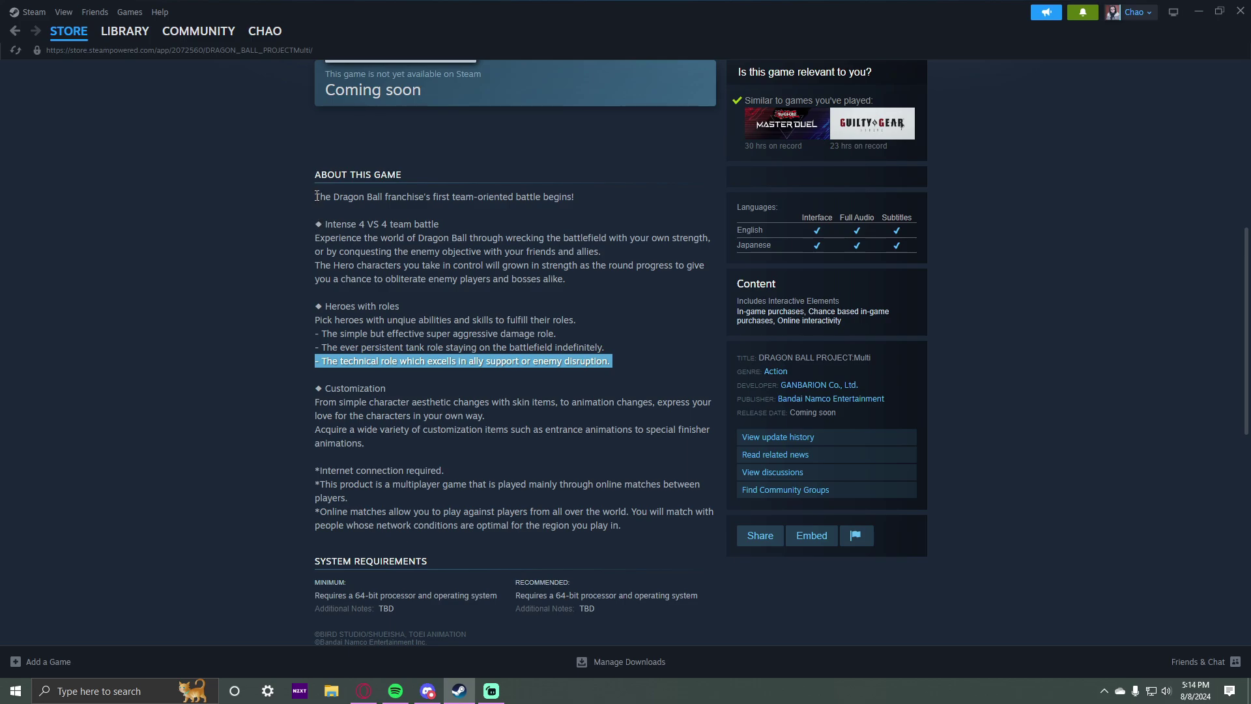
{"action": "left_click_drag", "start_coordinate": [314, 198], "coordinate": [629, 526]}
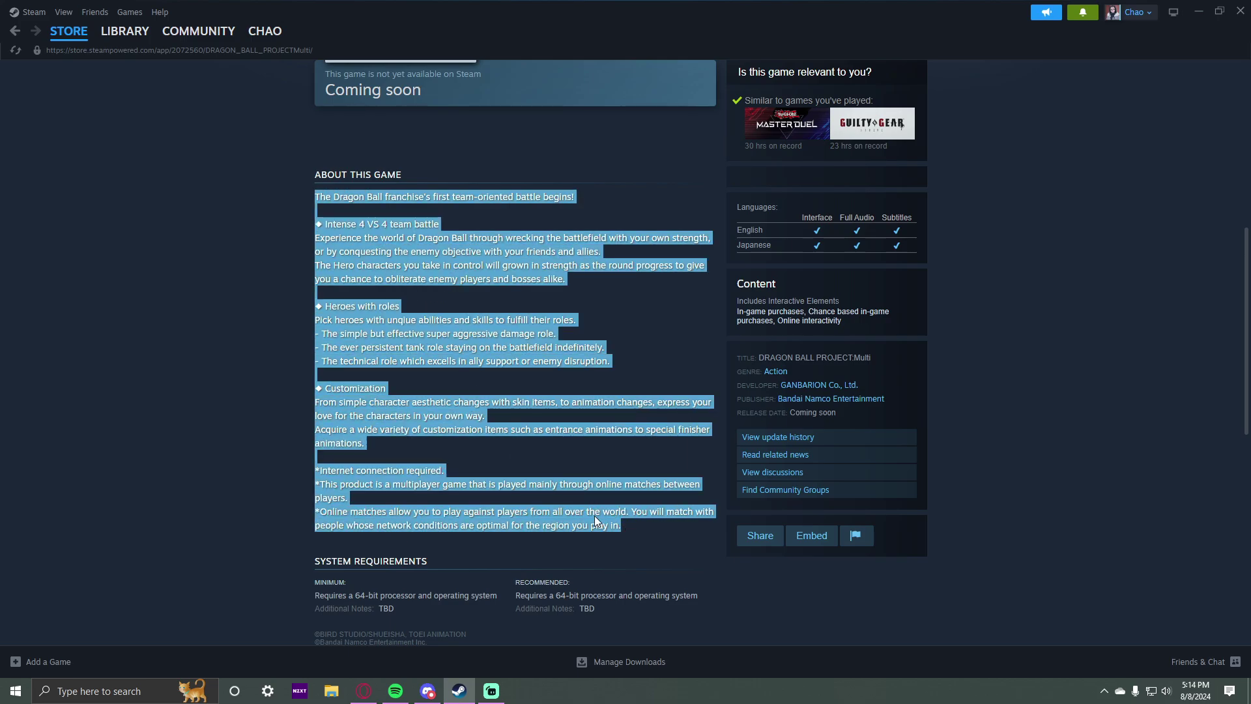
{"action": "left_click", "coordinate": [440, 357]}
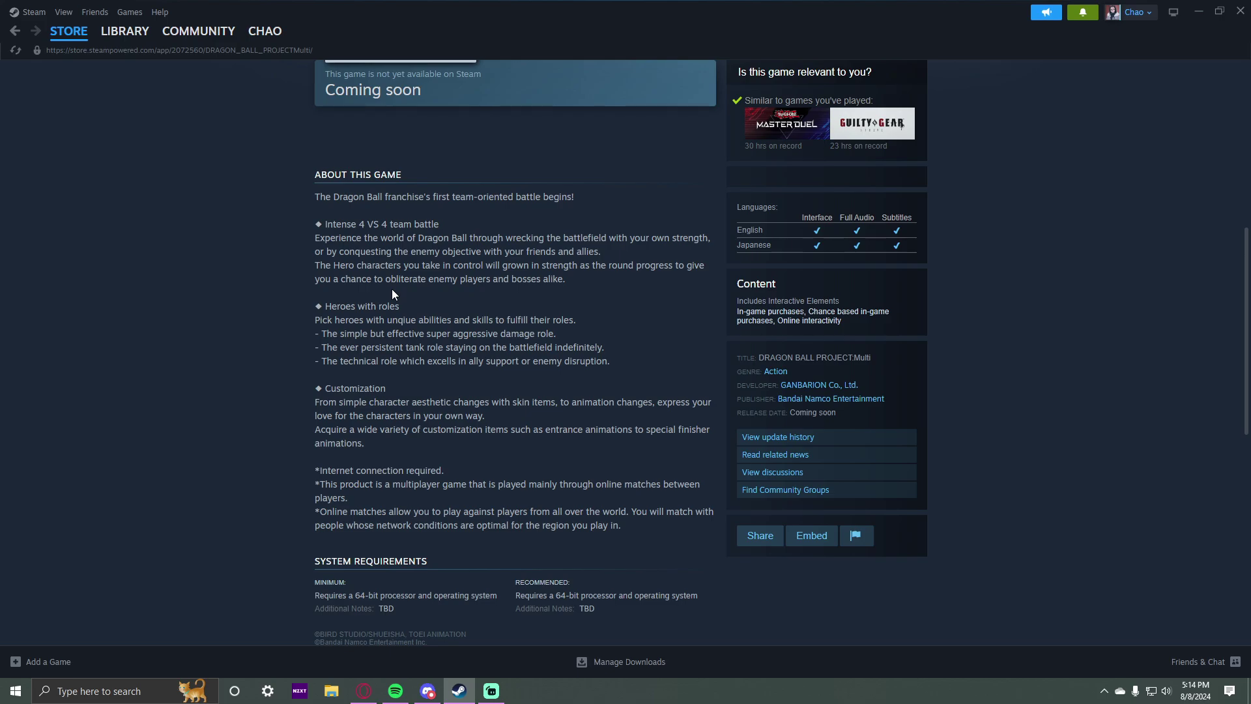
{"action": "scroll", "coordinate": [391, 289], "scroll_direction": "up", "scroll_amount": 3}
{"action": "scroll", "coordinate": [391, 288], "scroll_direction": "up", "scroll_amount": 2}
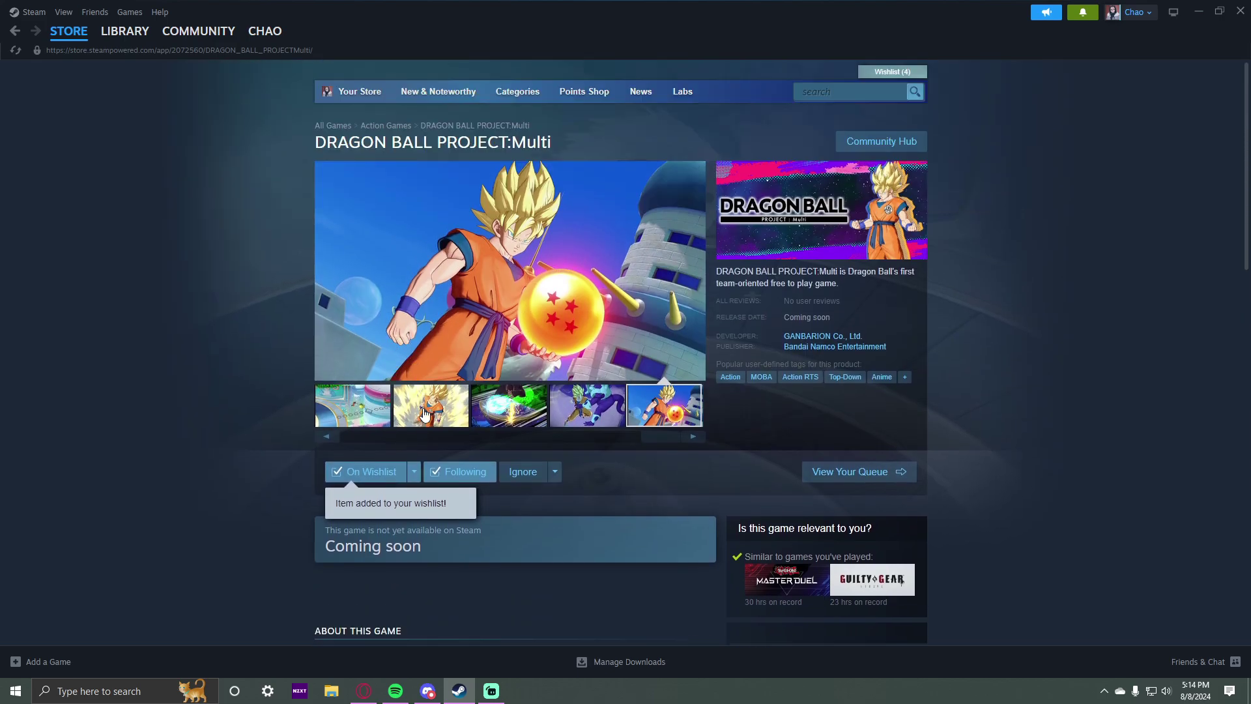
Step through the game's screenshots with thumbnails and the right arrow until the first image returns.
{"action": "left_click", "coordinate": [507, 423]}
{"action": "left_click", "coordinate": [585, 420]}
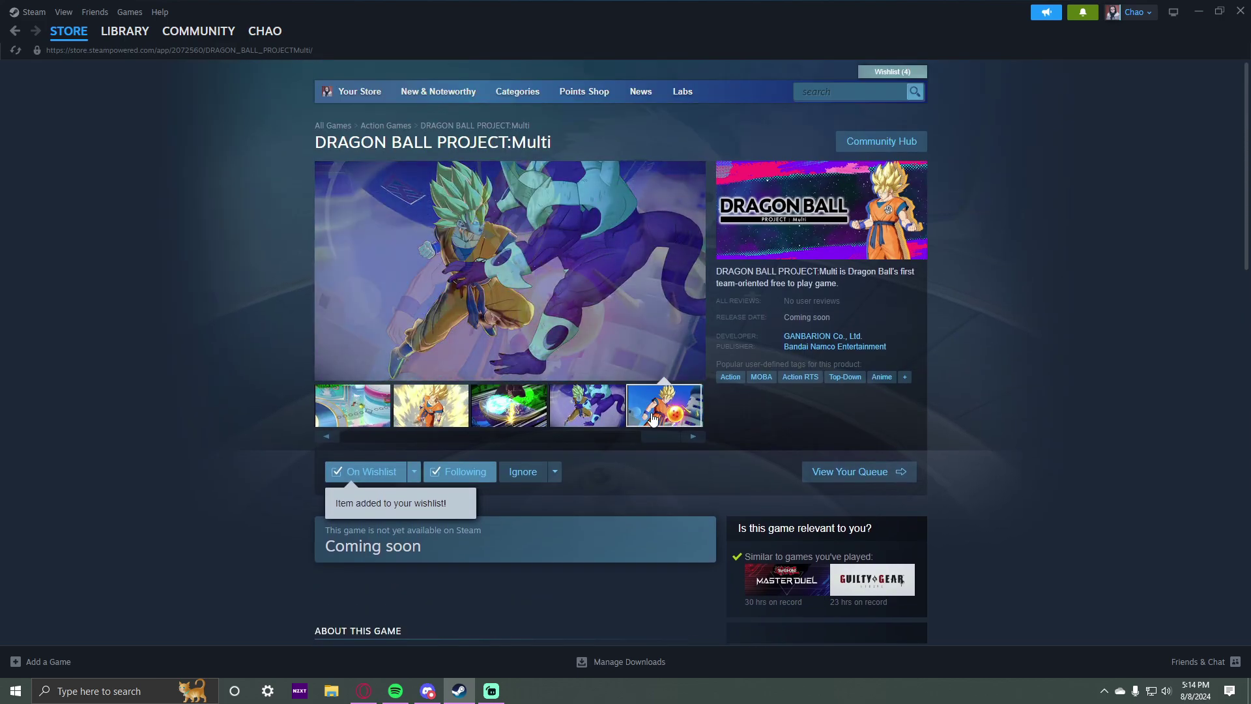
{"action": "left_click", "coordinate": [650, 421]}
{"action": "left_click", "coordinate": [598, 416]}
{"action": "left_click", "coordinate": [691, 438]}
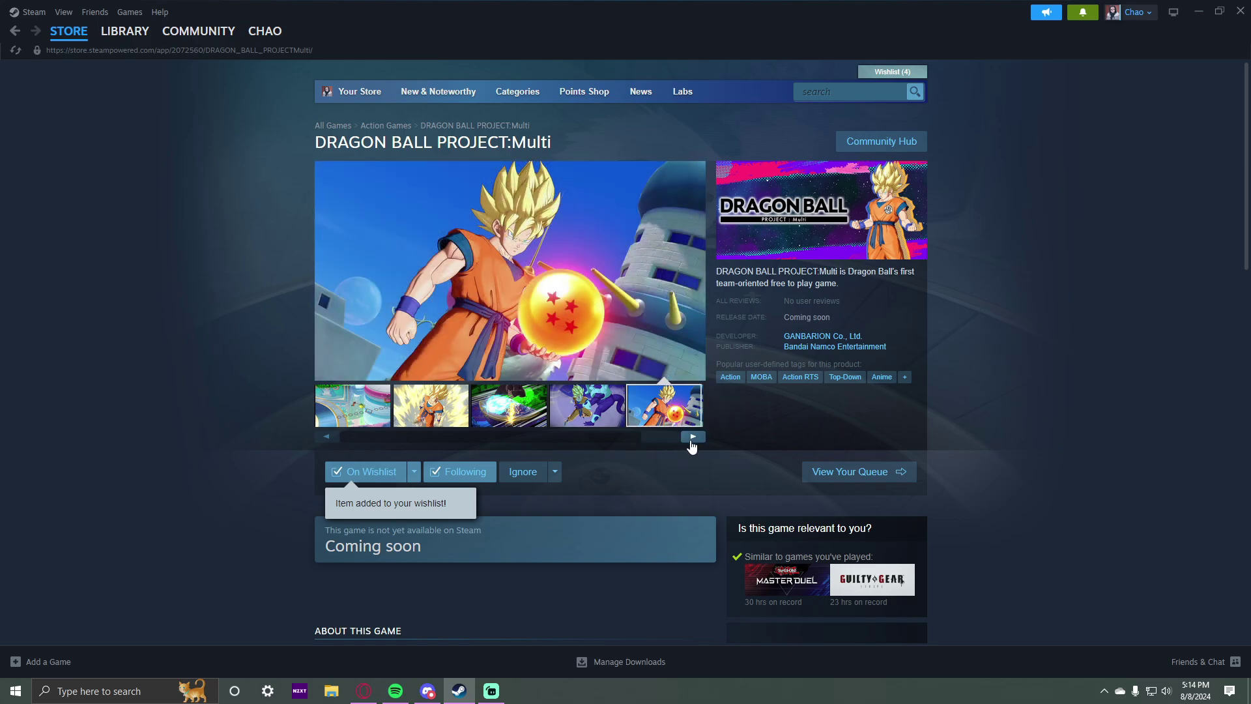
{"action": "left_click", "coordinate": [691, 441]}
{"action": "left_click", "coordinate": [691, 441]}
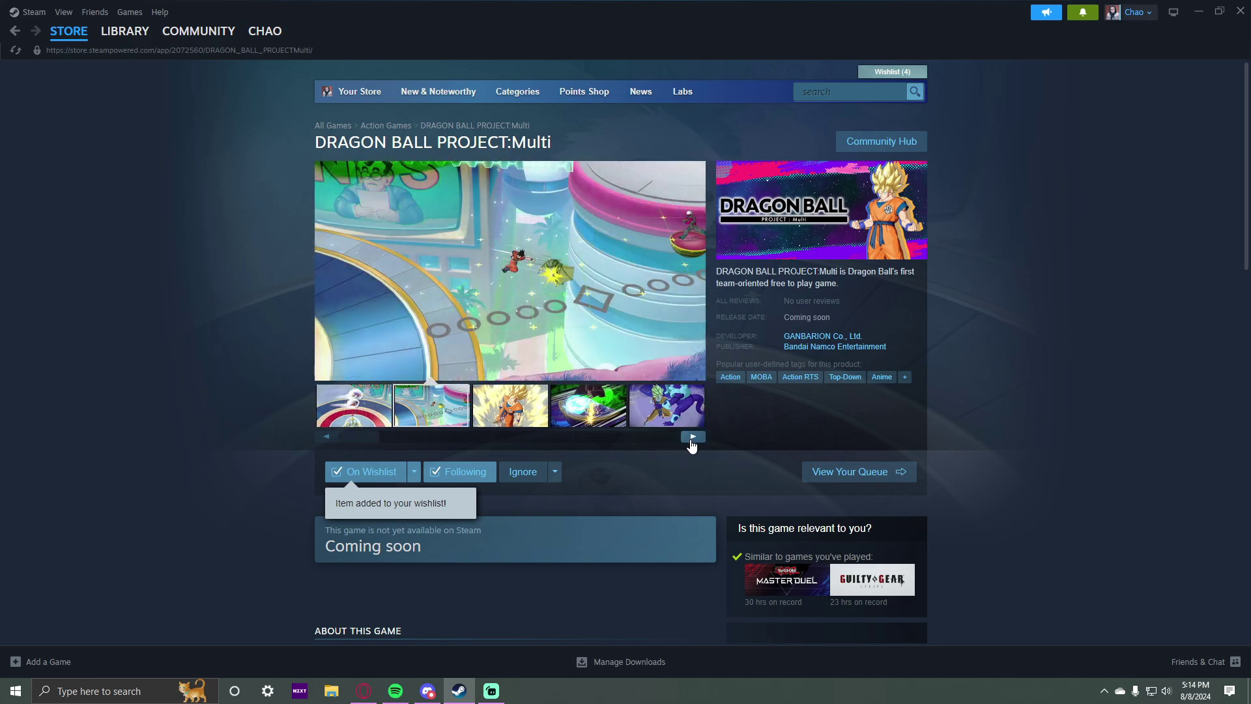
{"action": "left_click", "coordinate": [690, 440]}
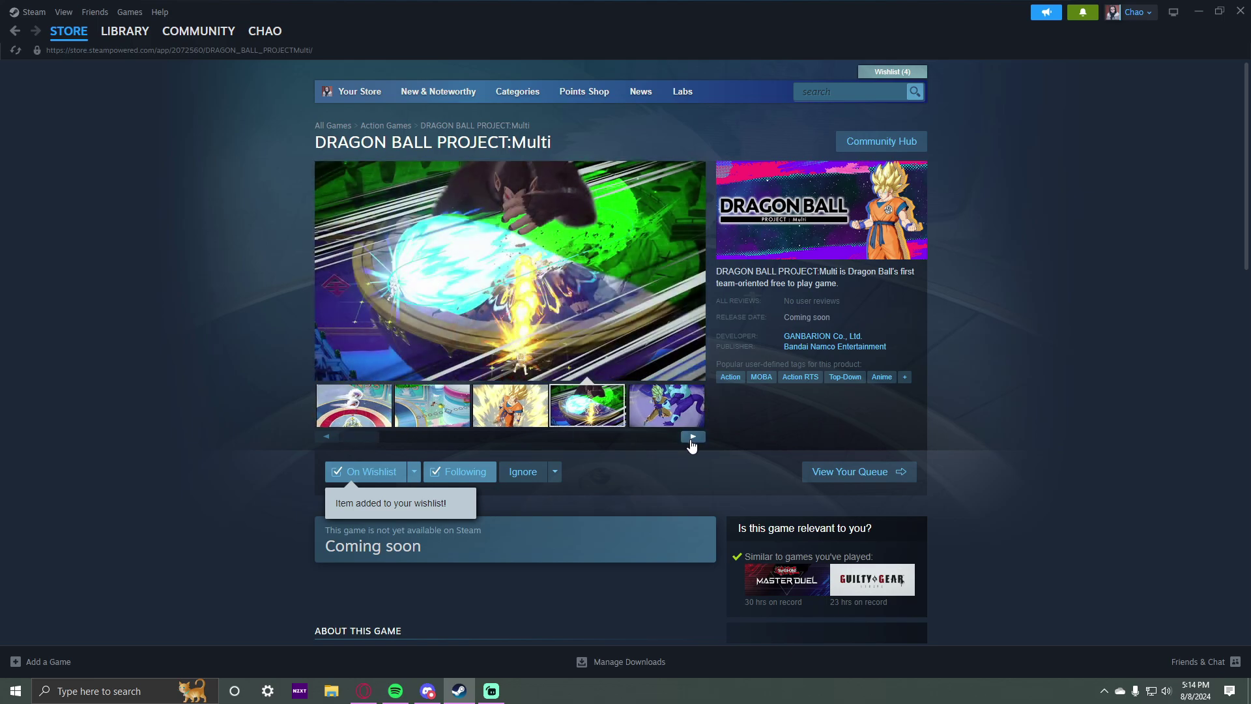
{"action": "left_click", "coordinate": [690, 440]}
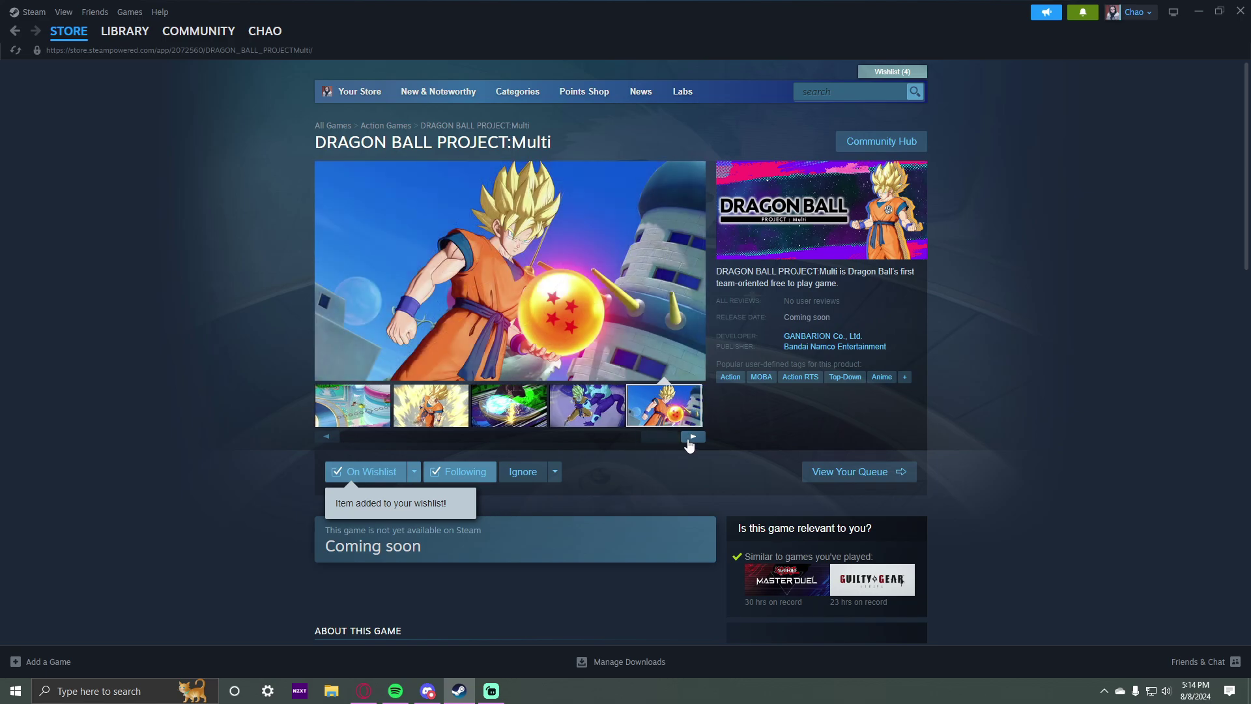
{"action": "left_click", "coordinate": [691, 441]}
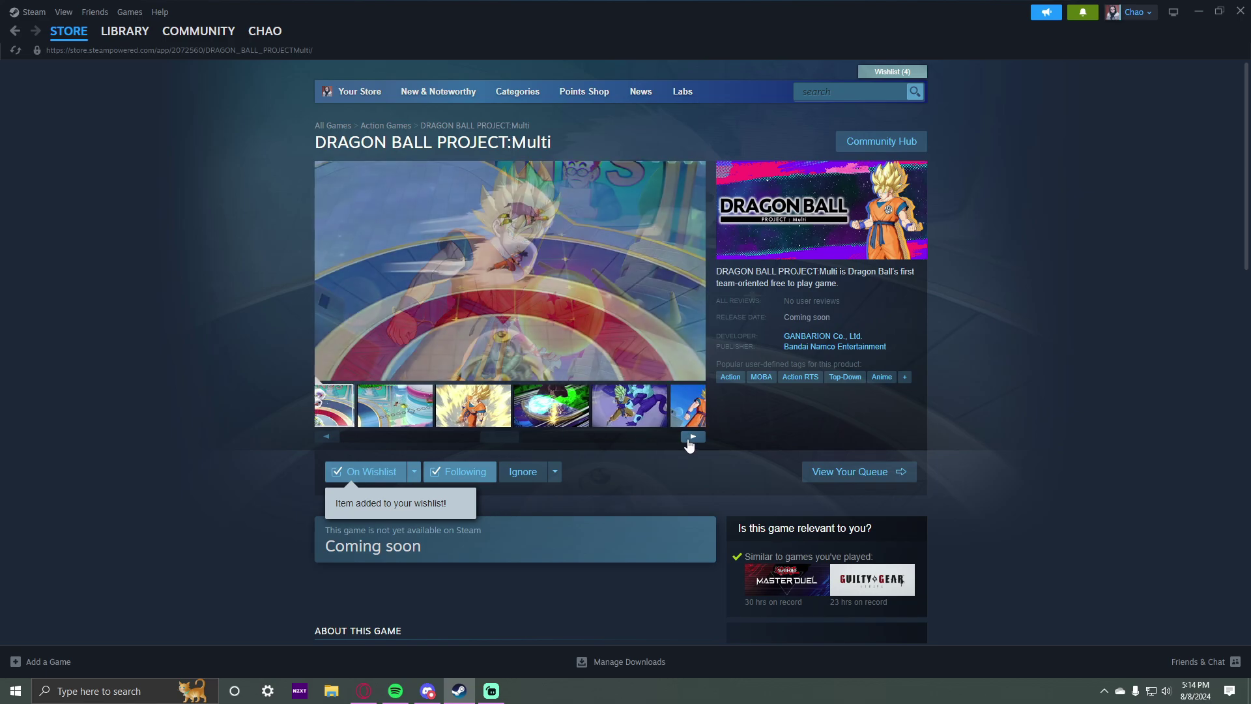
{"action": "scroll", "coordinate": [646, 483], "scroll_direction": "down", "scroll_amount": 2}
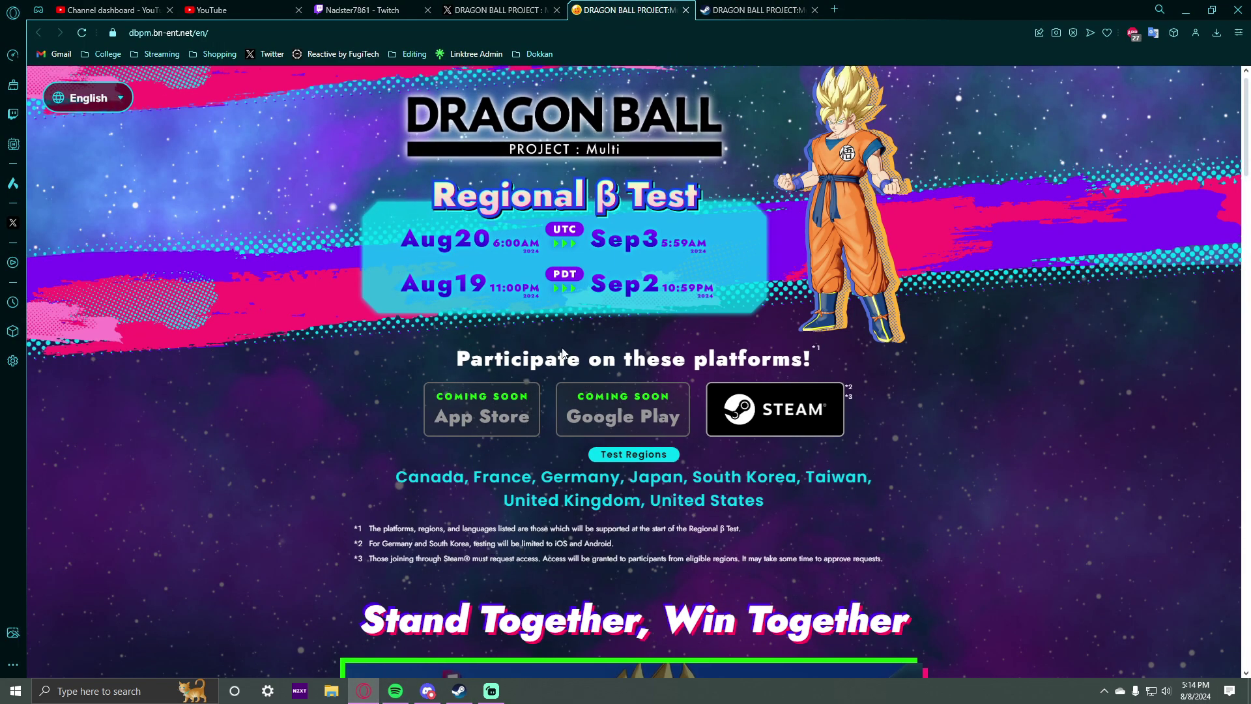
{"action": "scroll", "coordinate": [409, 258], "scroll_direction": "up", "scroll_amount": 1}
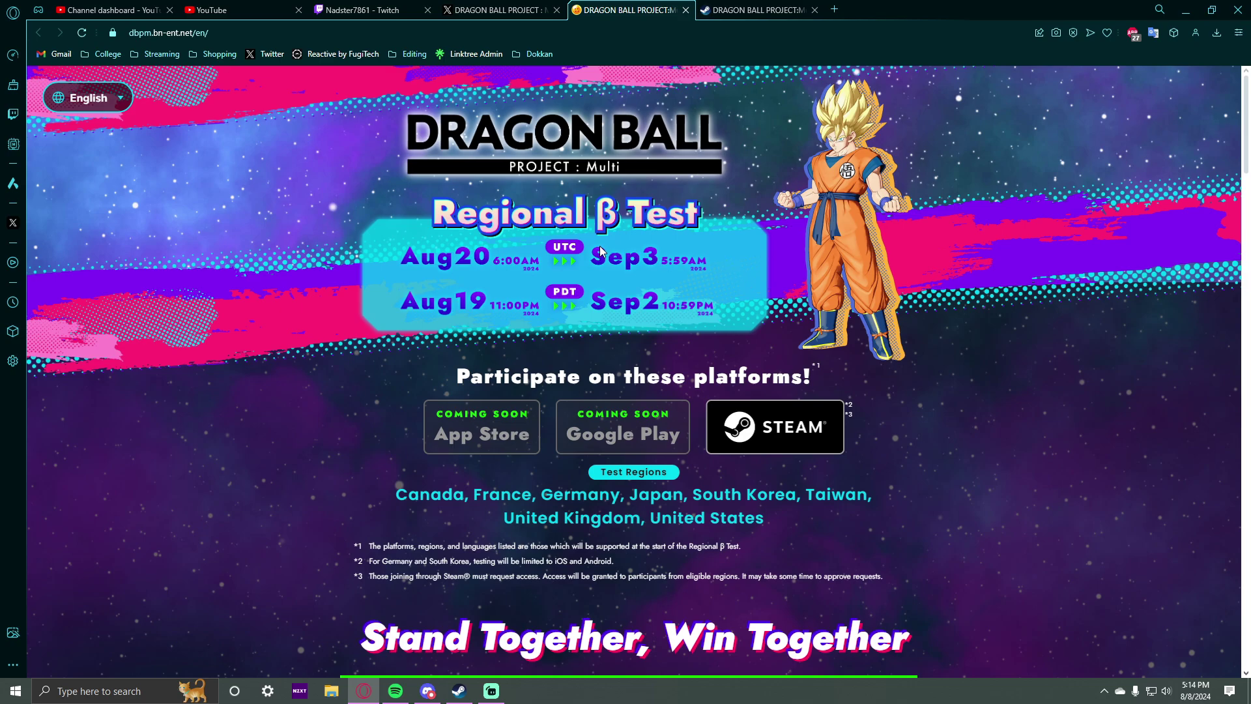
{"action": "scroll", "coordinate": [496, 407], "scroll_direction": "down", "scroll_amount": 1}
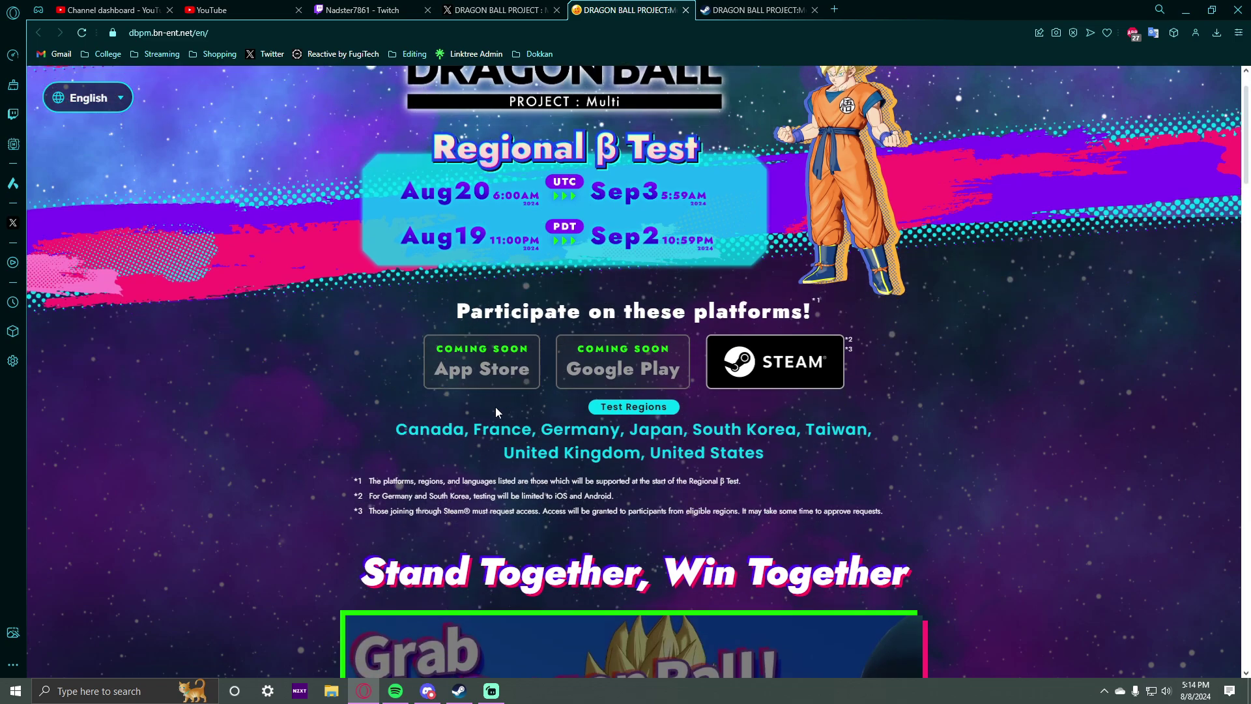
{"action": "left_click_drag", "start_coordinate": [395, 430], "coordinate": [777, 456]}
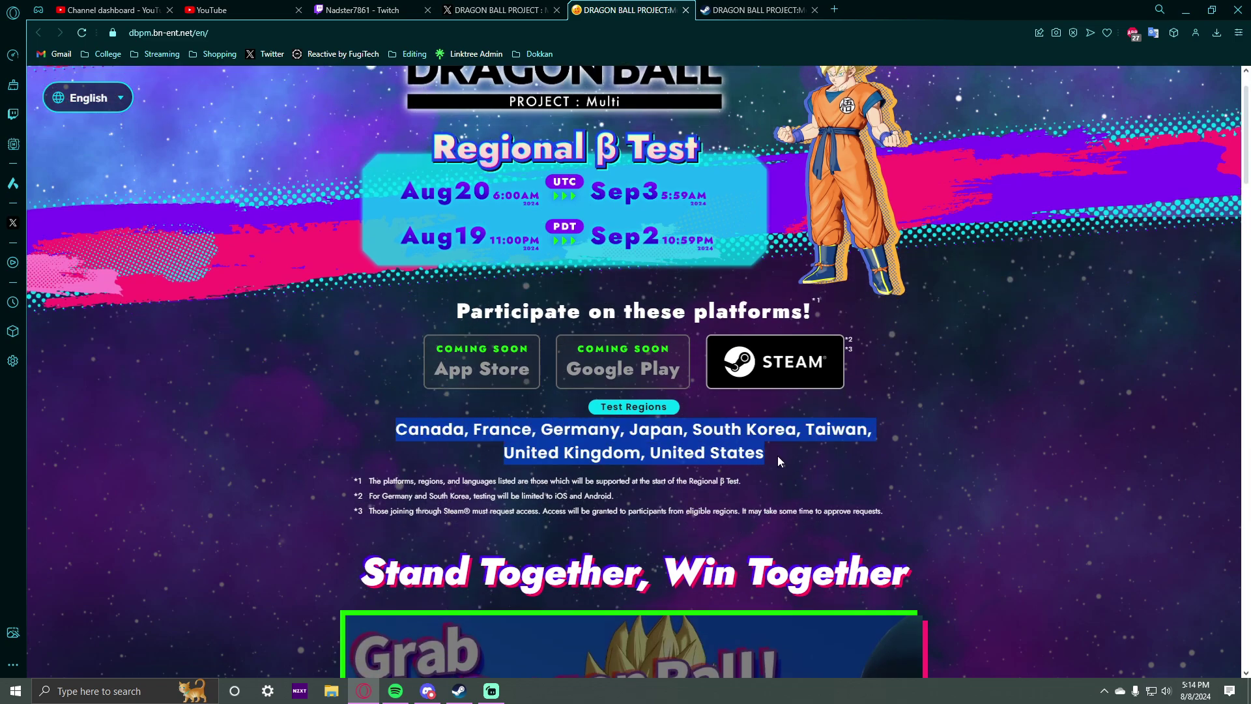
{"action": "left_click", "coordinate": [374, 486]}
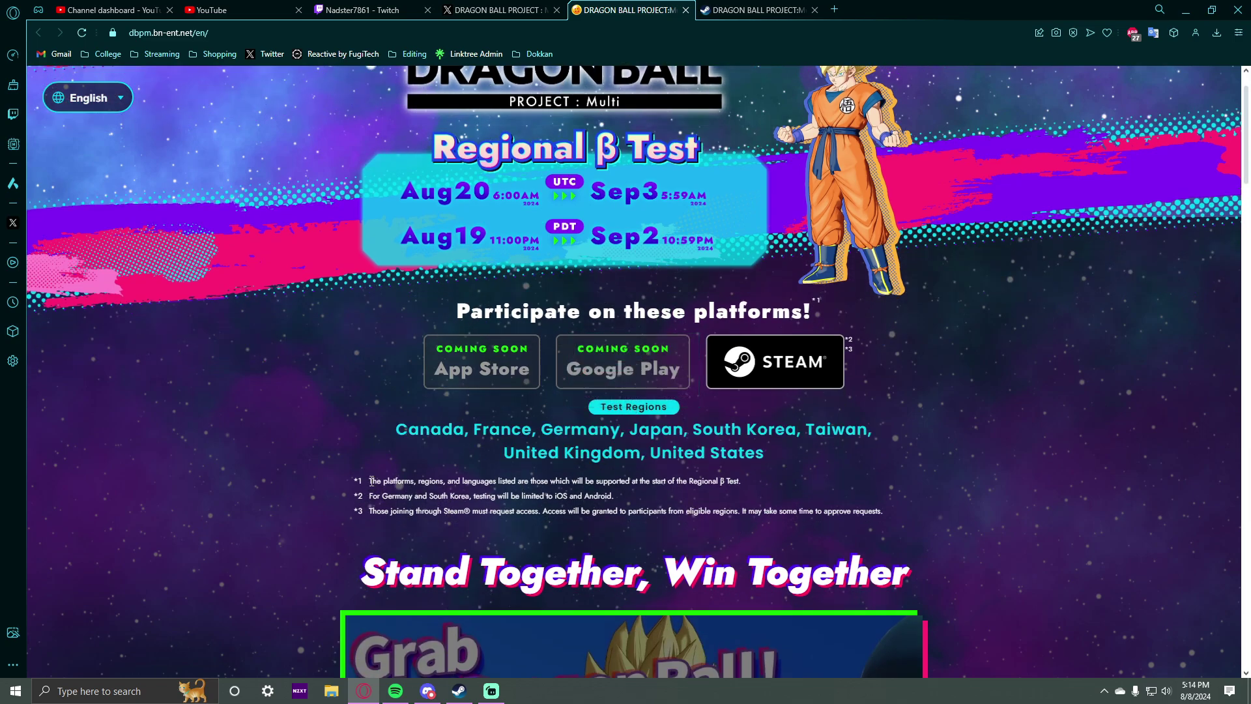
{"action": "left_click_drag", "start_coordinate": [370, 498], "coordinate": [616, 499]}
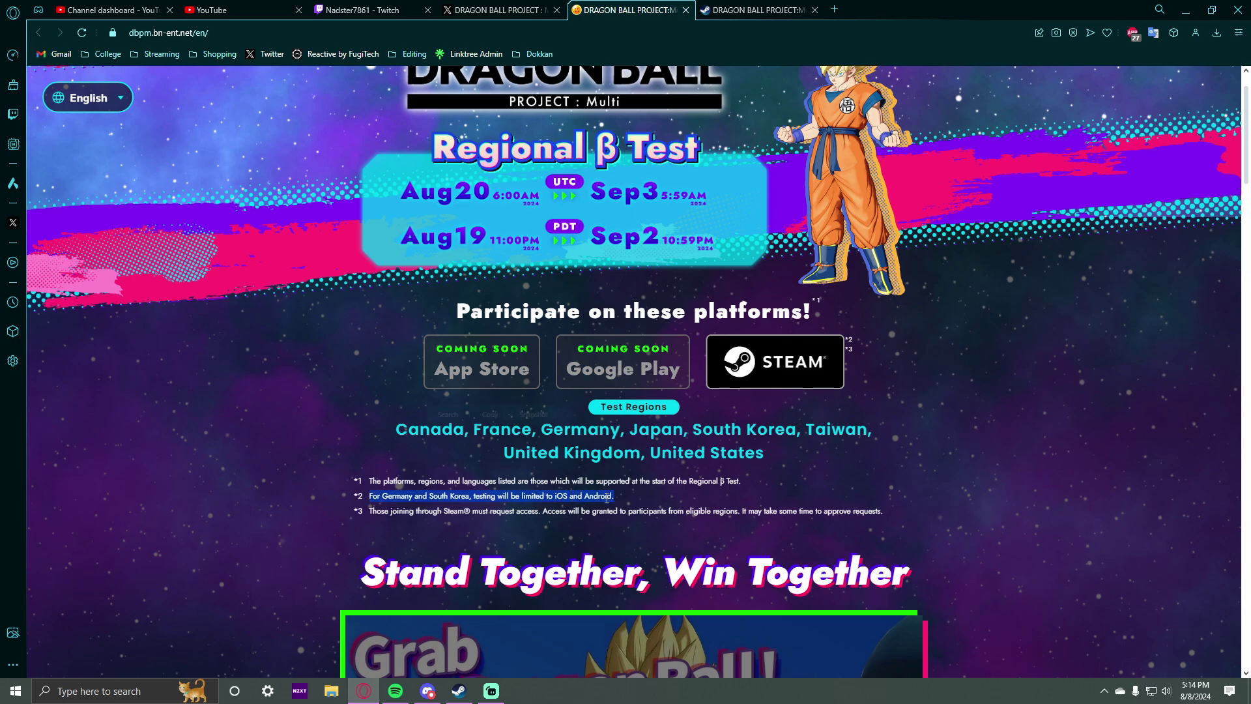
{"action": "mouse_move", "coordinate": [372, 515]}
{"action": "left_mouse_down"}
{"action": "mouse_move", "coordinate": [535, 525]}
{"action": "mouse_move", "coordinate": [540, 512]}
{"action": "left_mouse_up"}
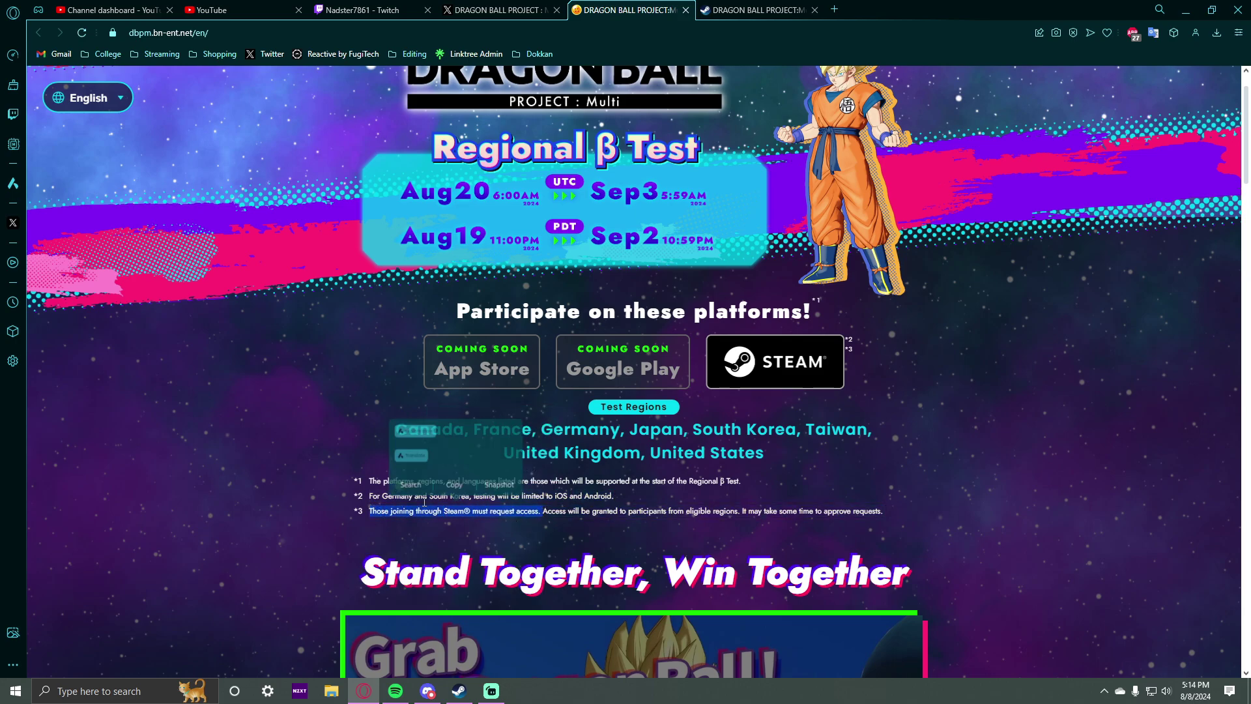
{"action": "left_click_drag", "start_coordinate": [371, 497], "coordinate": [614, 497]}
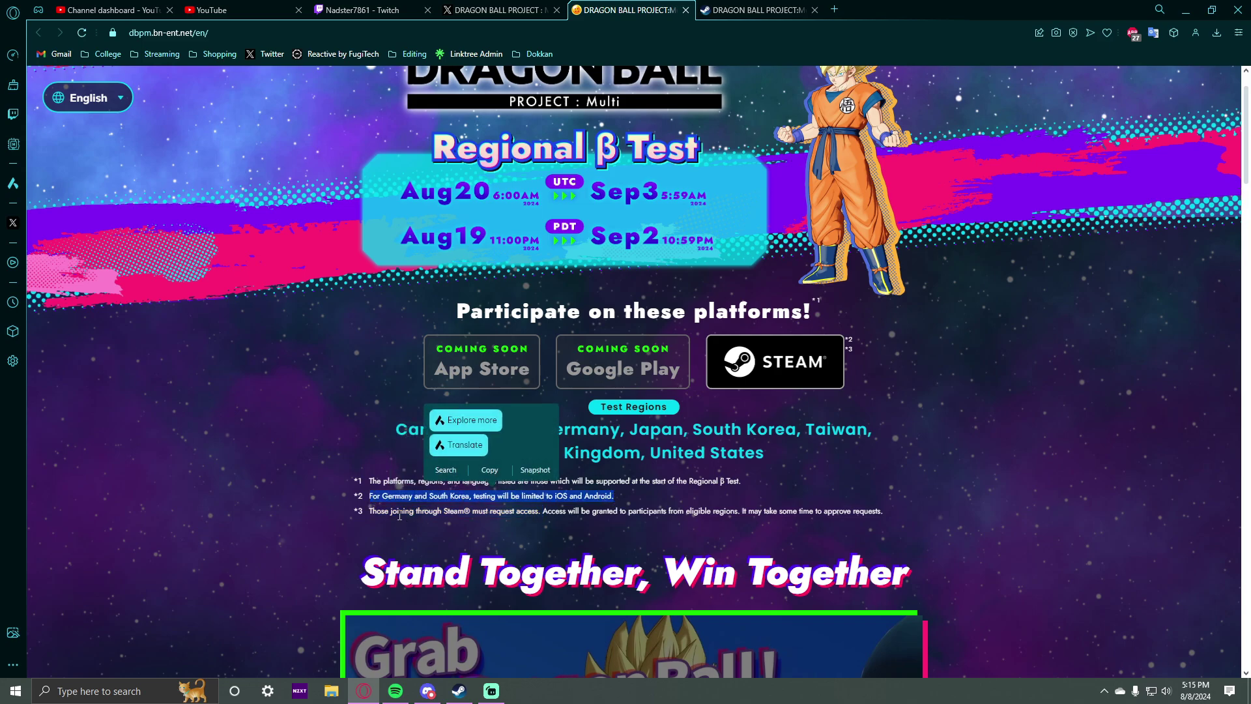
{"action": "mouse_move", "coordinate": [371, 510]}
{"action": "left_mouse_down"}
{"action": "mouse_move", "coordinate": [854, 525]}
{"action": "mouse_move", "coordinate": [888, 514]}
{"action": "left_mouse_up"}
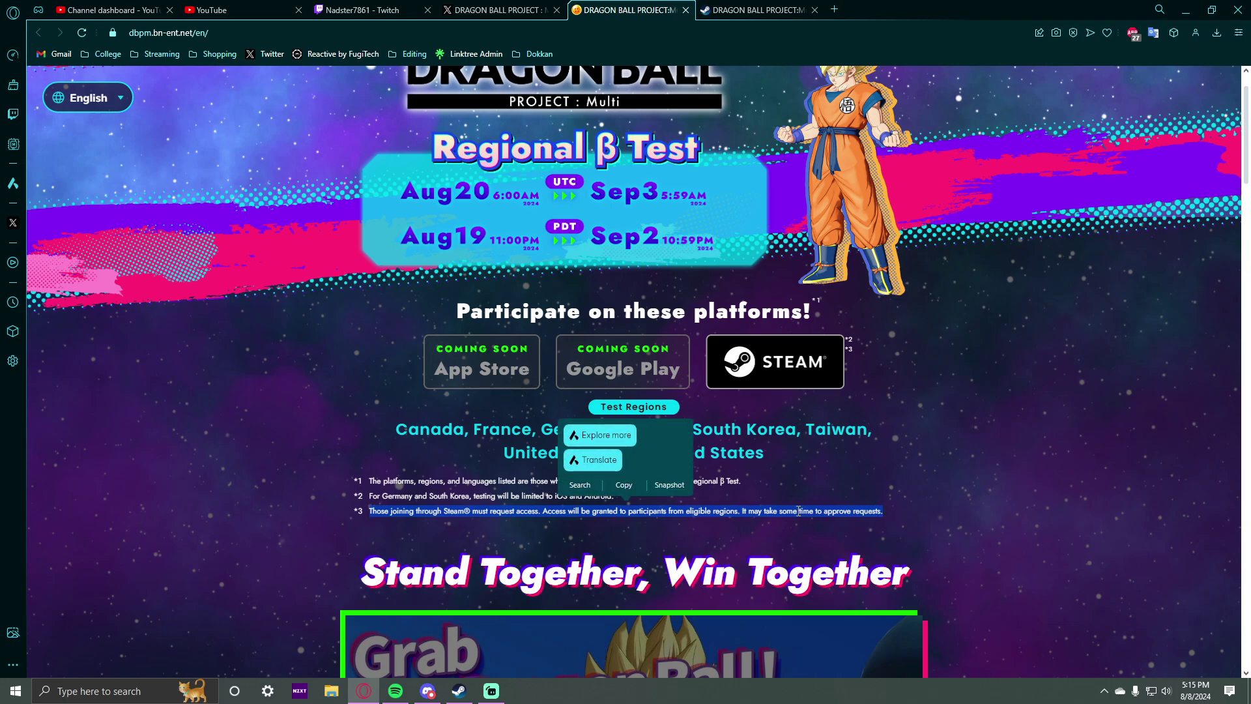
{"action": "left_click", "coordinate": [370, 512]}
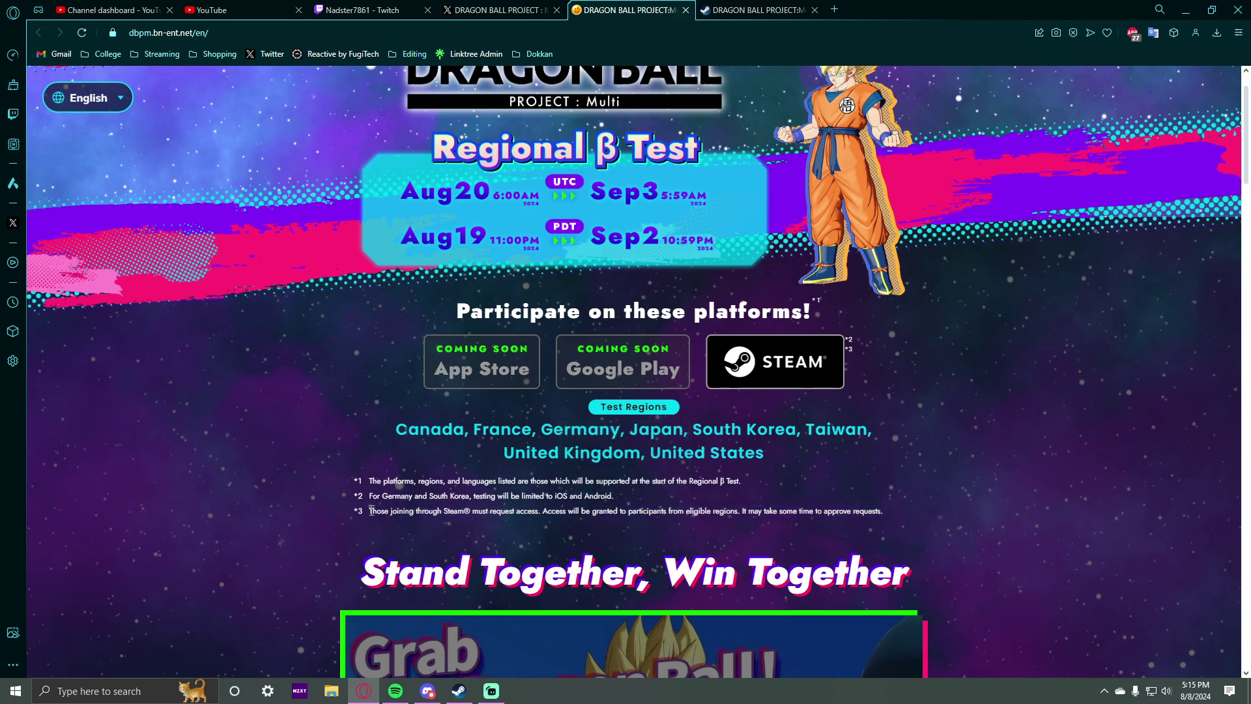
{"action": "left_click_drag", "start_coordinate": [370, 513], "coordinate": [900, 511]}
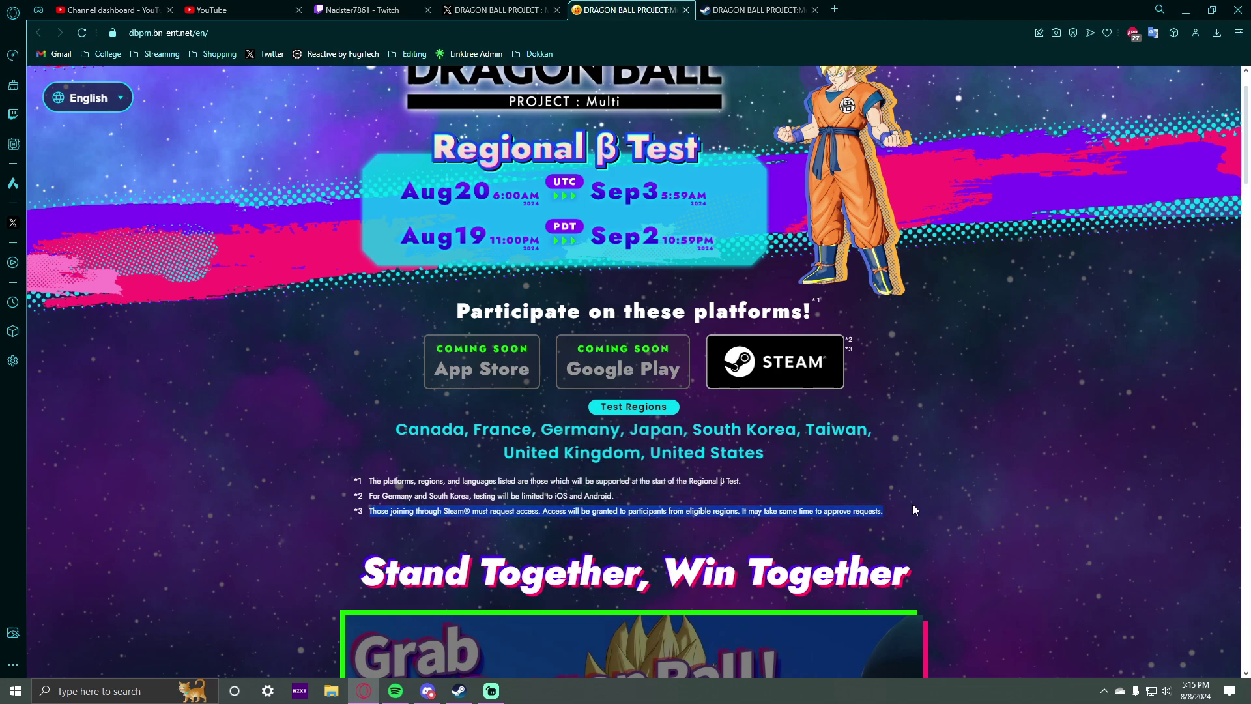
{"action": "left_click", "coordinate": [555, 510]}
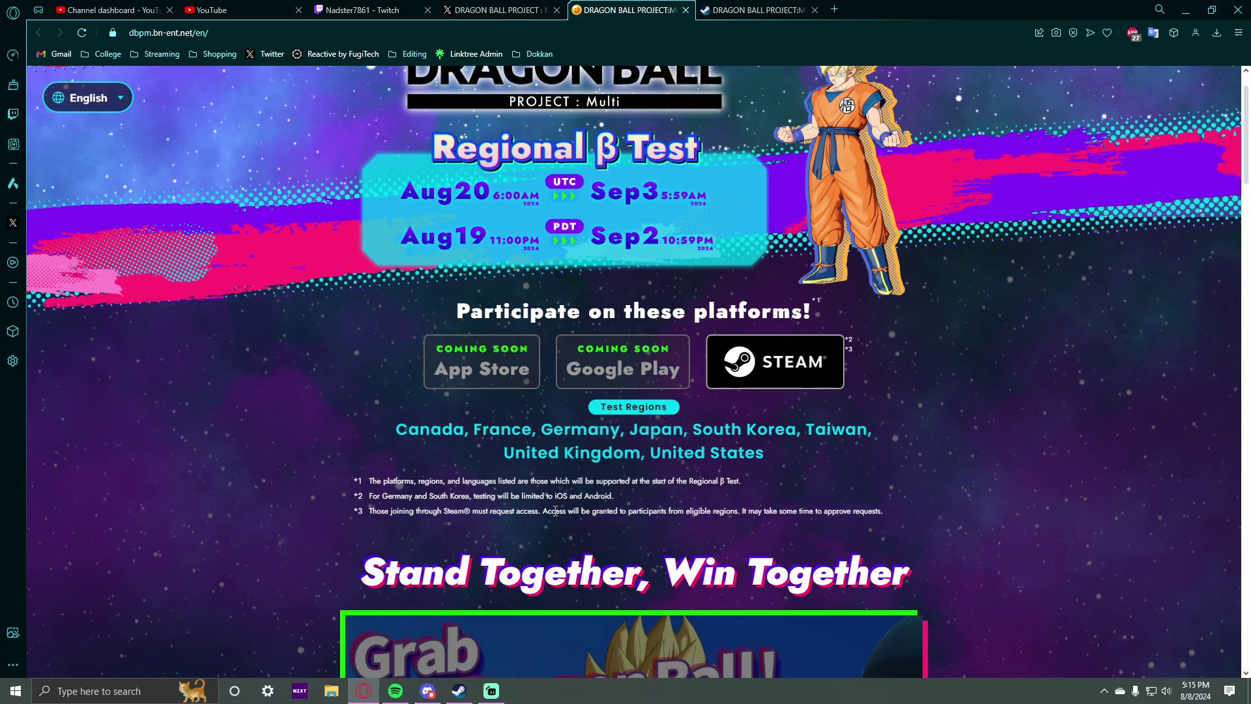
{"action": "scroll", "coordinate": [619, 518], "scroll_direction": "up", "scroll_amount": 1}
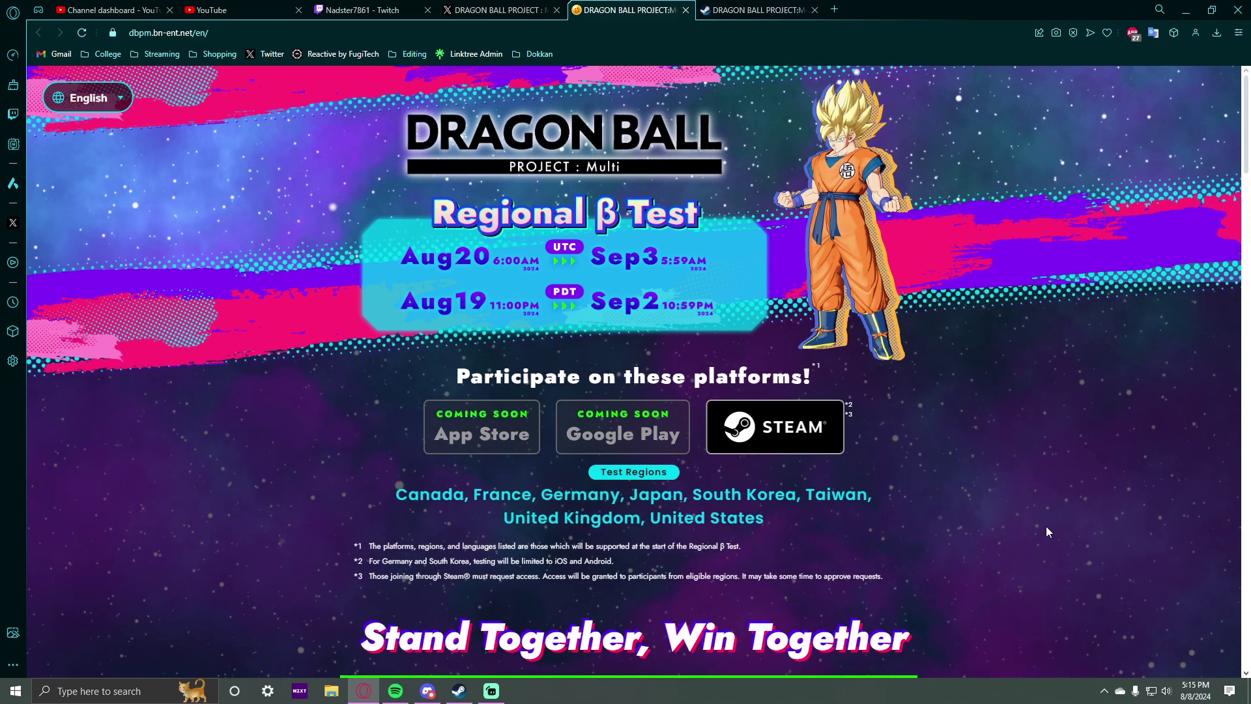